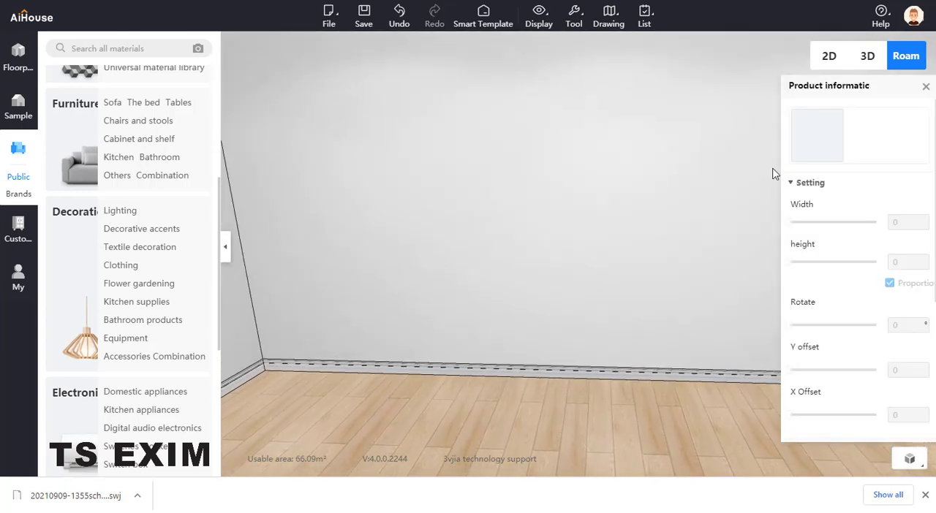
- Start a custom bathroom cabinet design and place a single door basin bathroom cabinet (600*500*704) against the wall
left_click(926, 86)
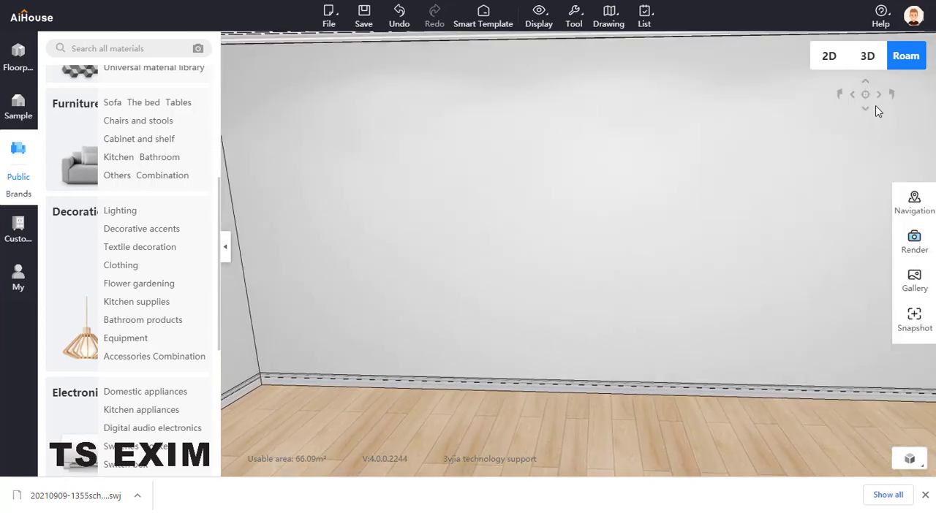
left_click(17, 223)
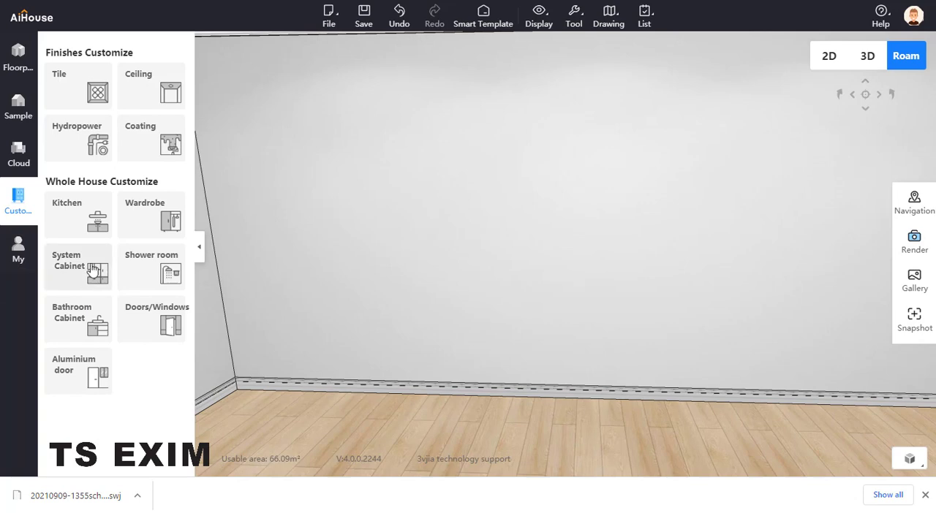
left_click(87, 322)
scroll(151, 286, "down", 8)
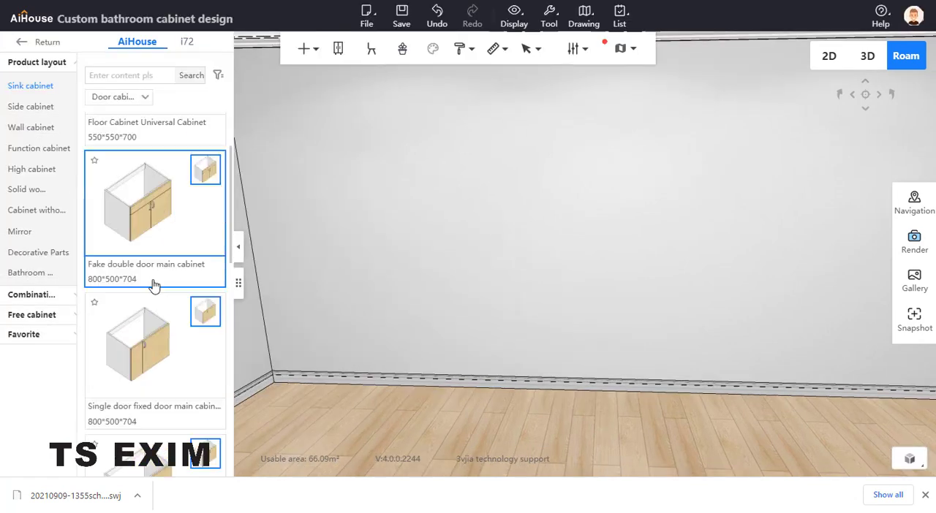
left_click_drag(153, 291, 491, 307)
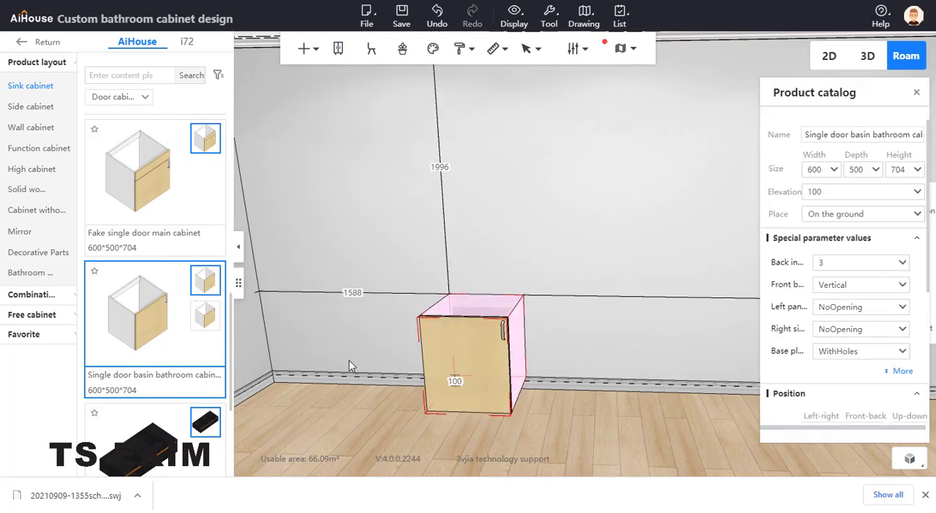
- Place the mirrored single door sink bathroom cabinet along the same wall, with a 600 gap to the first cabinet
mouse_move(205, 321)
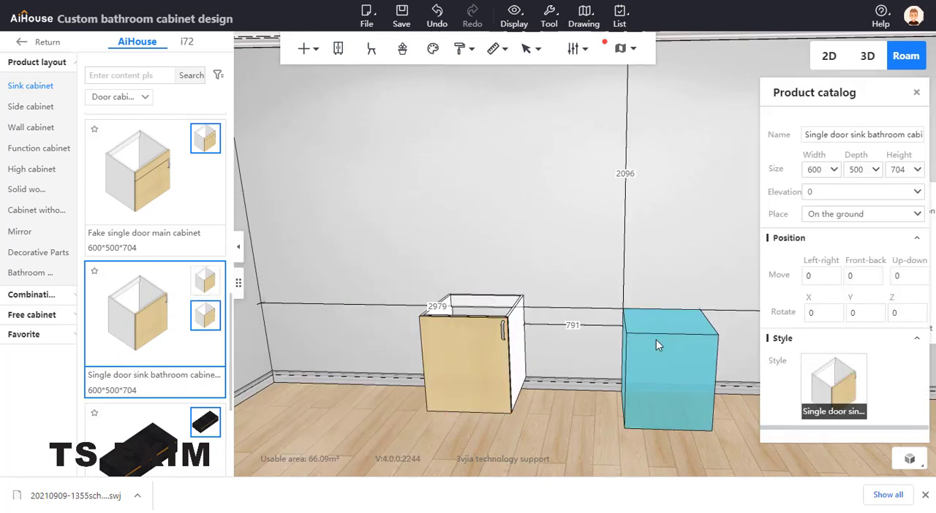
left_click(665, 325)
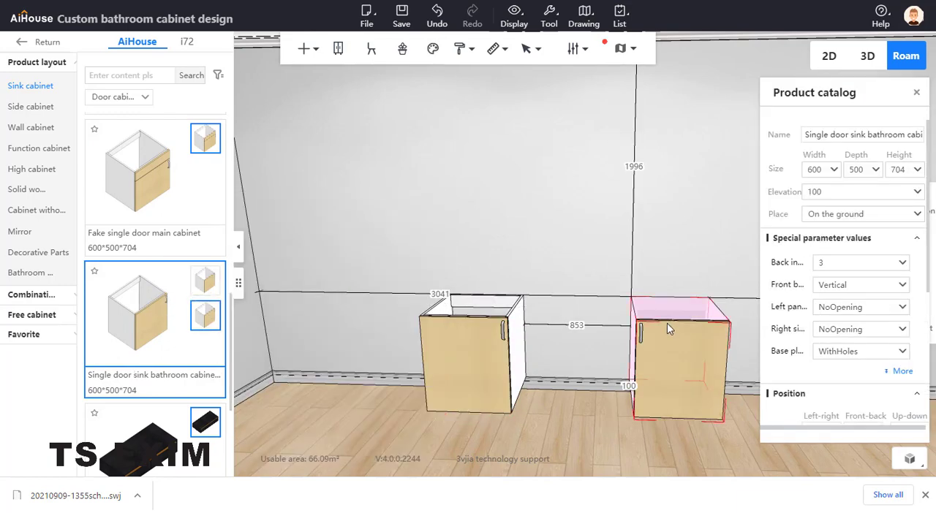
left_click(576, 326)
type("600")
key("Return")
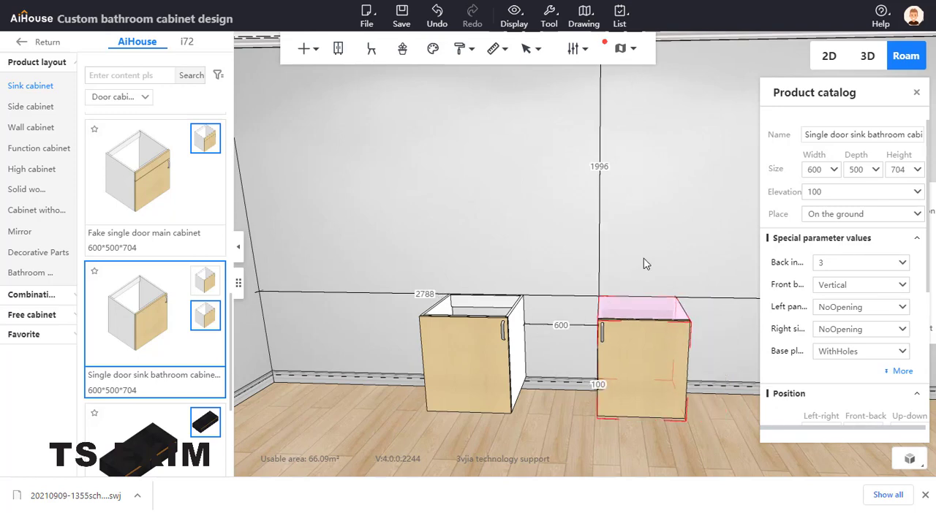
left_click_drag(643, 258, 687, 263)
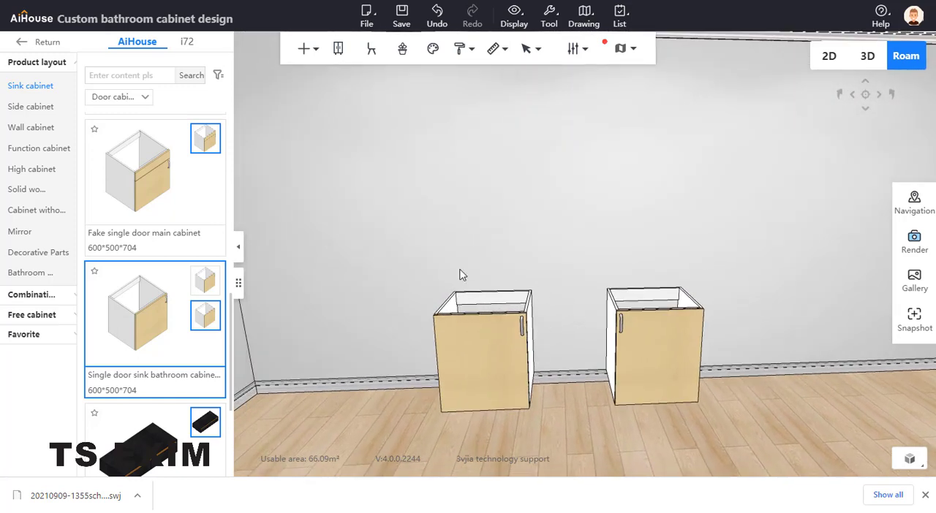
- Filter the sink cabinets to Drawer cabinet and place the double-draw main cabinet (600*500*704) in the gap between the two door cabinets
scroll(134, 241, "up", 10)
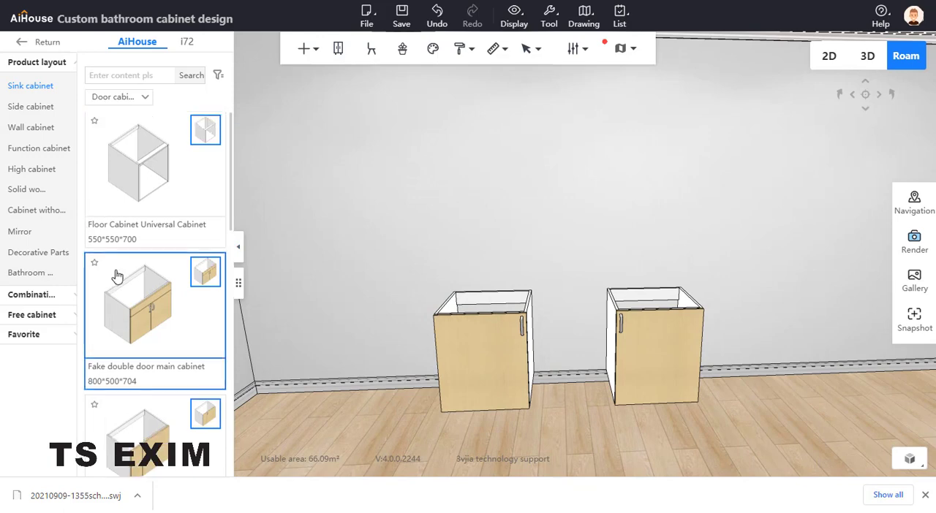
scroll(134, 230, "down", 5)
scroll(132, 249, "down", 5)
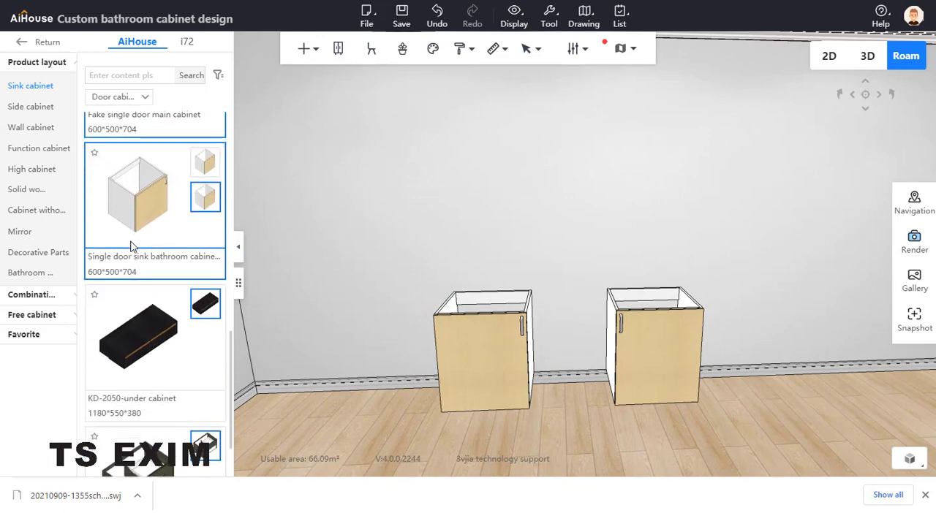
scroll(133, 241, "up", 5)
scroll(137, 219, "up", 5)
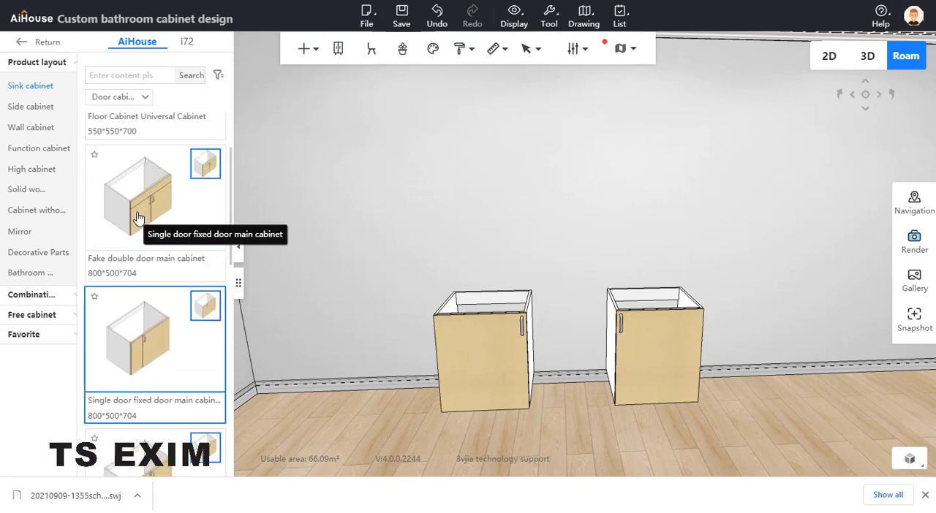
left_click(140, 97)
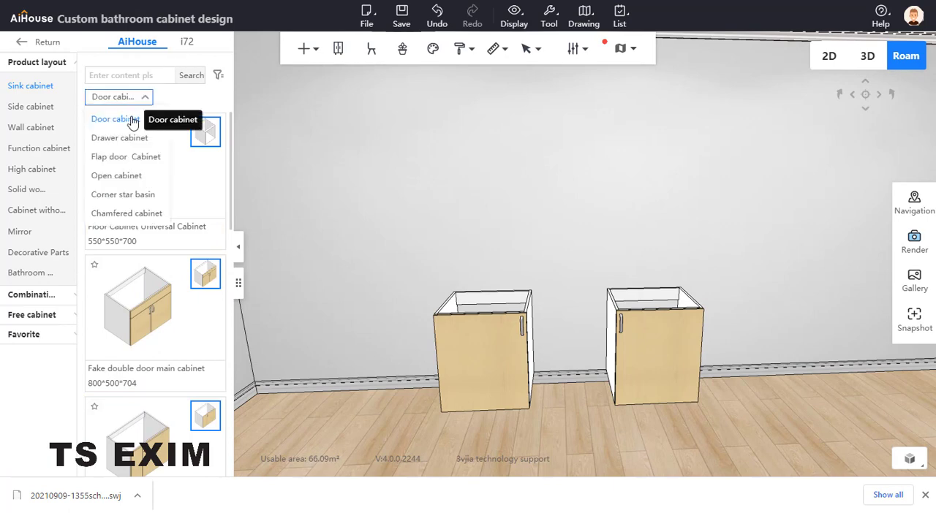
left_click(134, 139)
left_click(148, 98)
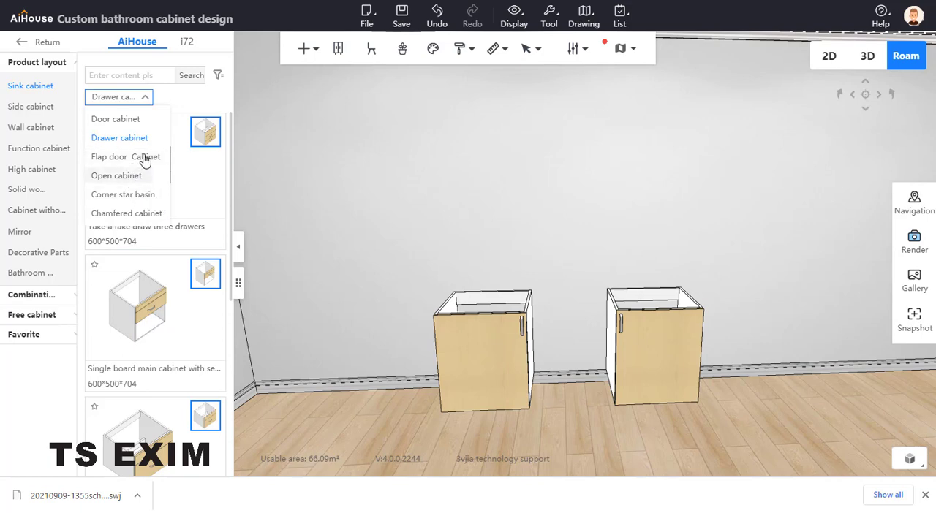
scroll(198, 226, "down", 4)
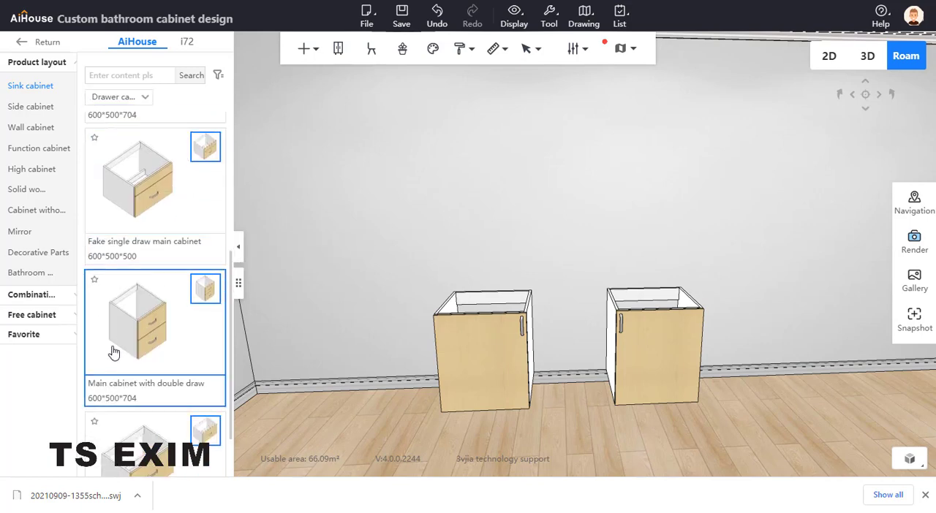
mouse_move(141, 334)
left_mouse_down()
mouse_move(157, 324)
mouse_move(474, 334)
mouse_move(560, 326)
left_mouse_up()
left_click_drag(599, 234, 491, 294)
left_click(487, 276)
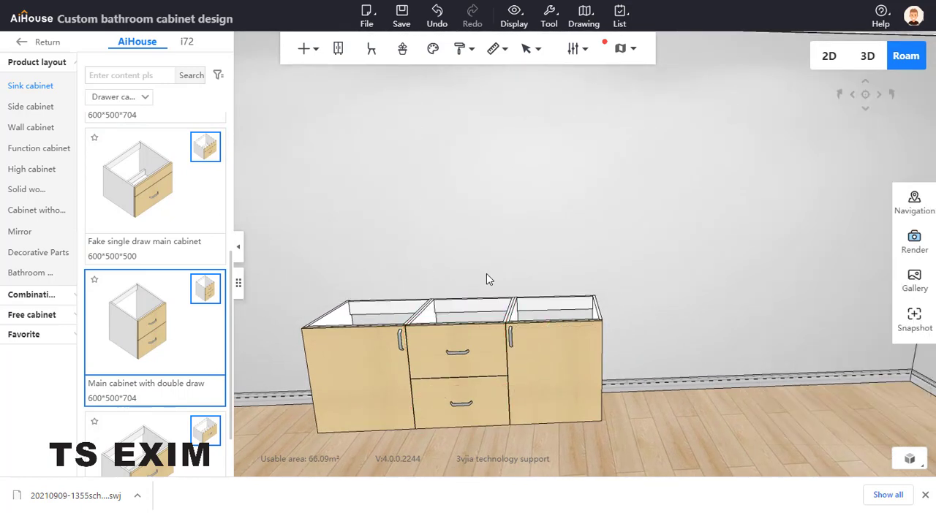
- Delete the upper drawer front of the middle cabinet in board selection mode
key("b")
left_click(481, 333)
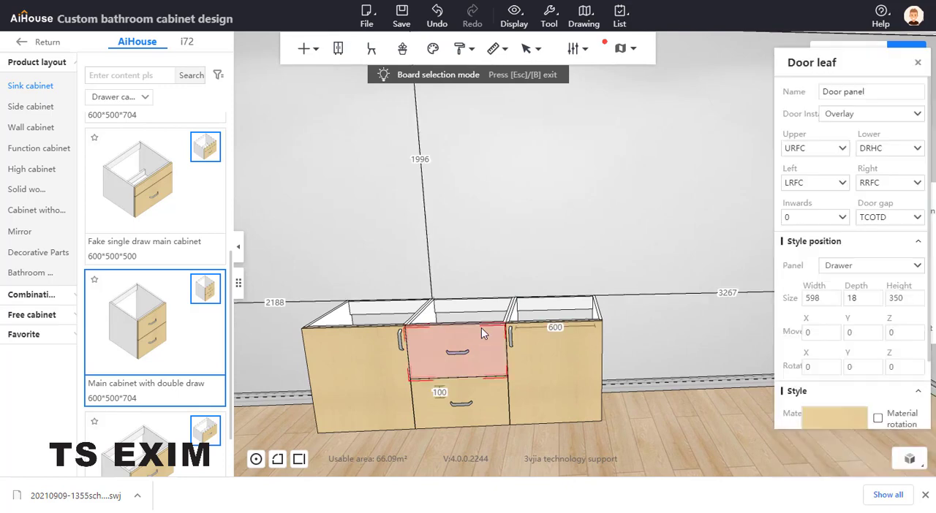
key("b")
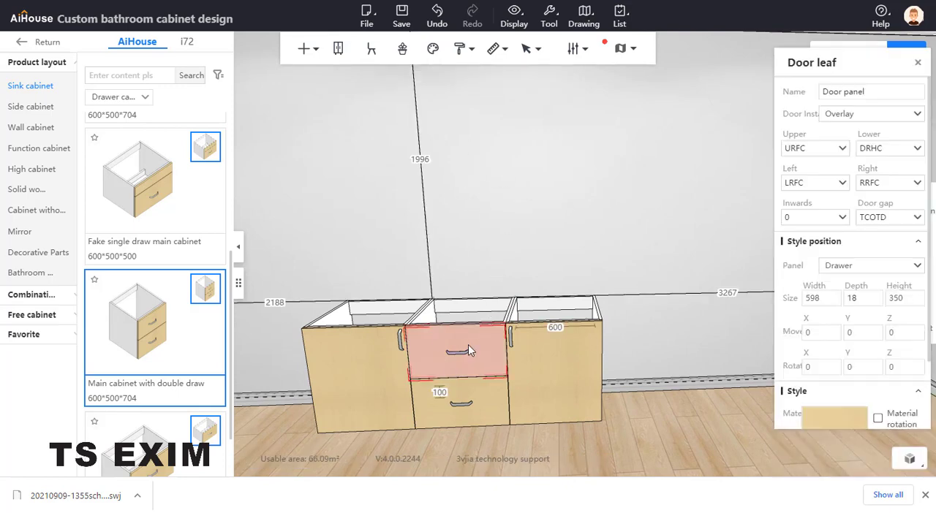
key("Delete")
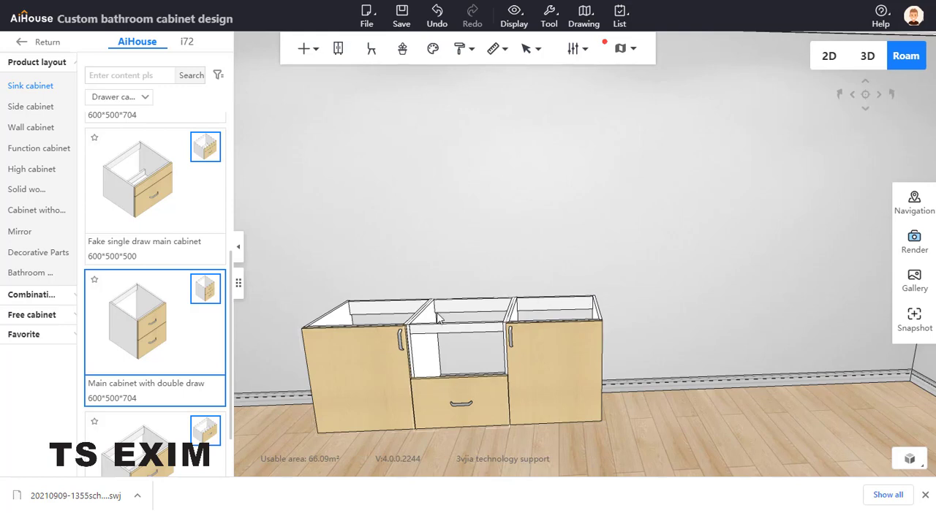
right_click_drag(539, 237, 522, 261)
left_click_drag(522, 261, 475, 292)
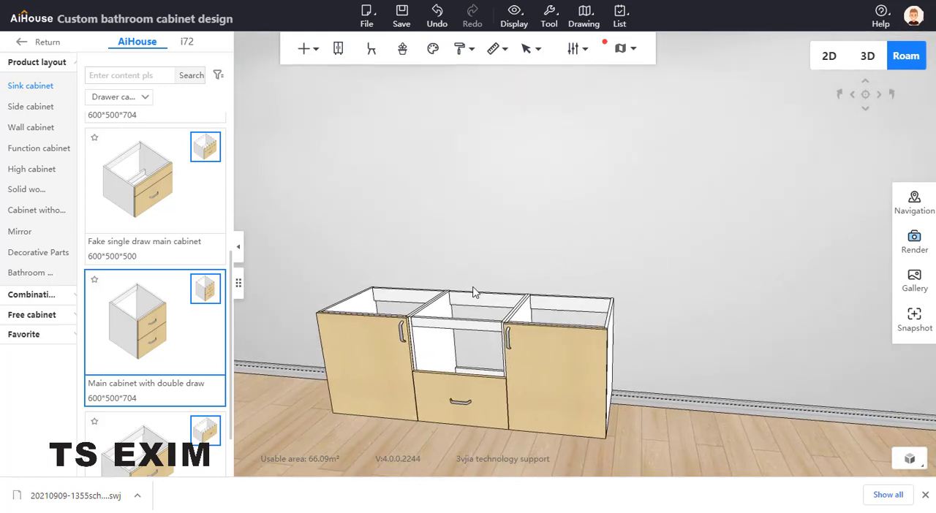
left_click(458, 329)
left_click(585, 260)
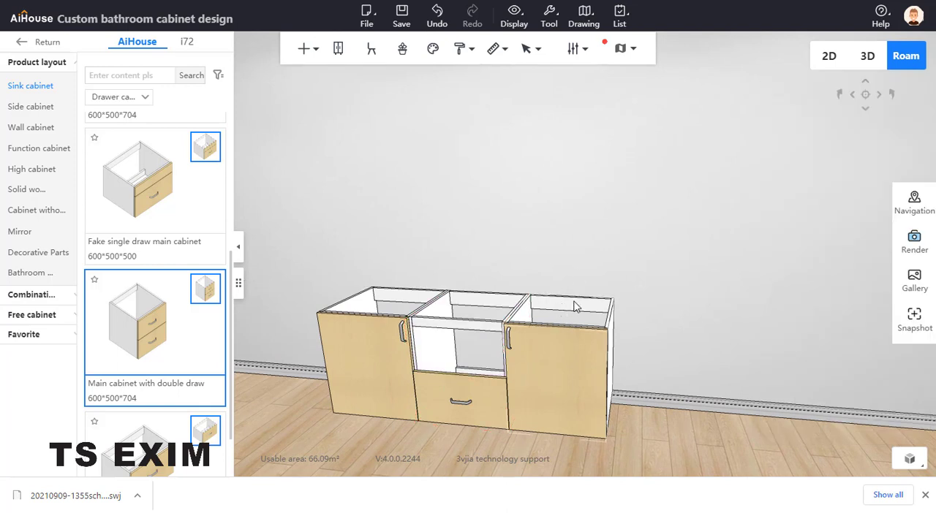
left_click(579, 306)
left_click(573, 246)
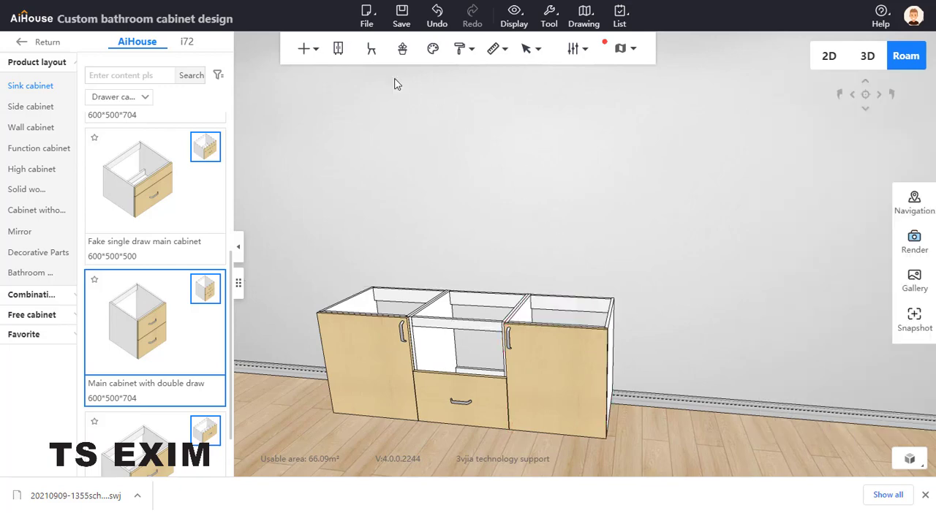
- Generate a countertop in the Jiashijia-Ziyu Shengyan material covering all three cabinets
left_click(319, 49)
left_click(410, 74)
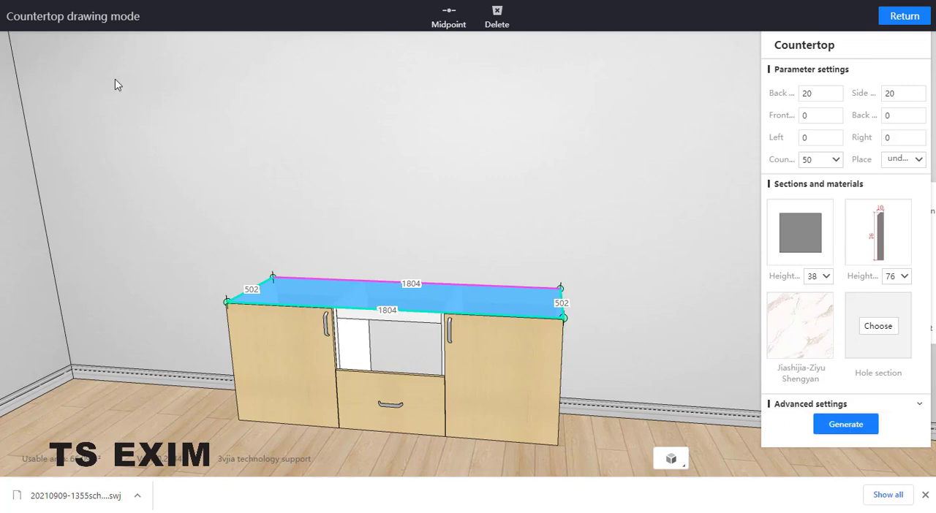
left_click(846, 424)
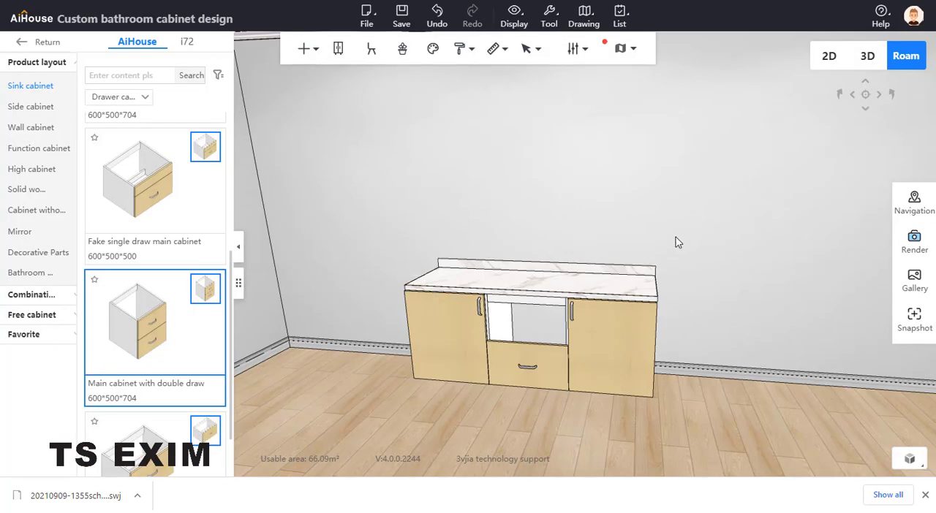
- Delete the vertical front brace above the opening of the middle cabinet in board selection mode
scroll(684, 251, "up", 3)
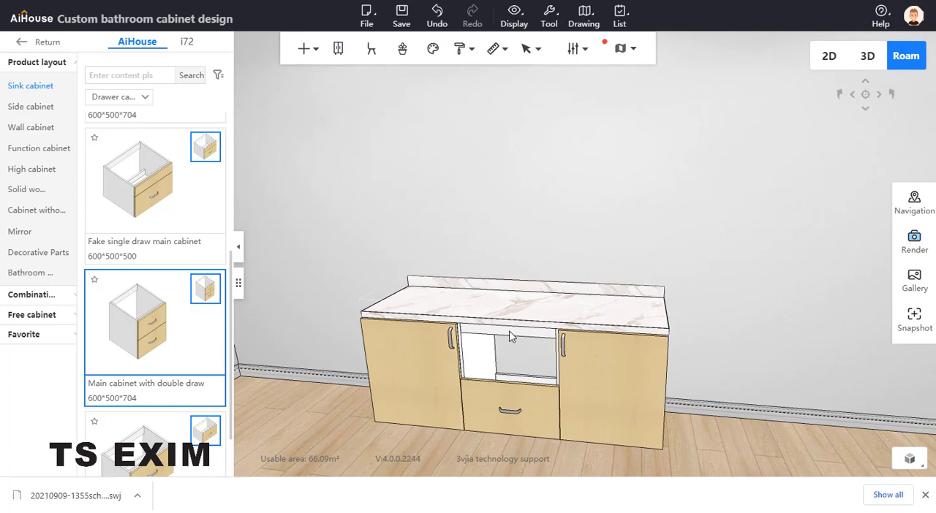
left_click(511, 334)
left_click(506, 343)
key("b")
left_click(510, 332)
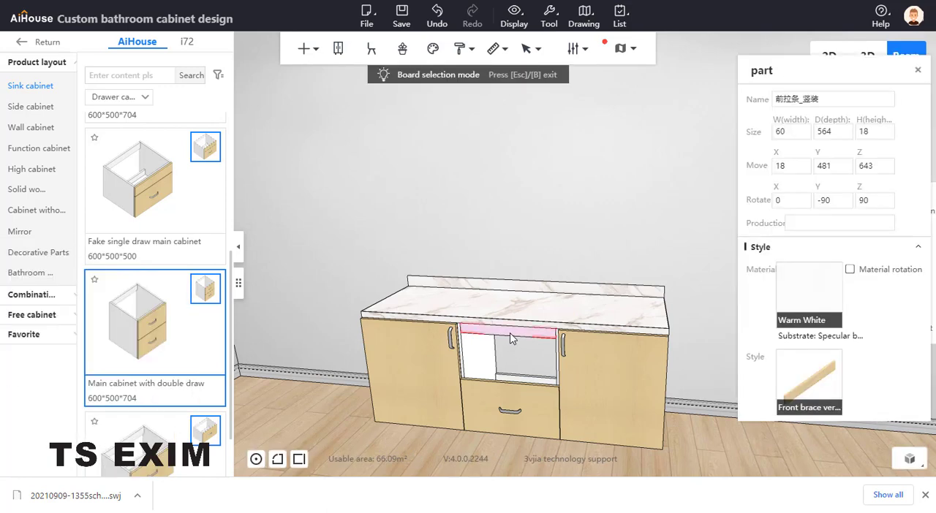
left_click(510, 328)
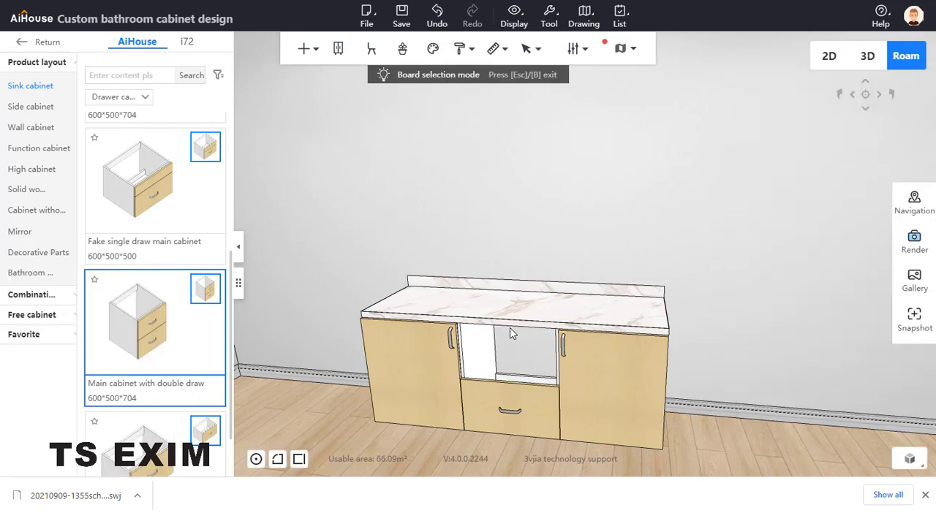
- Leave the bathroom cabinet design and open the Sinks category of the public library's bathroom furniture
left_click(22, 42)
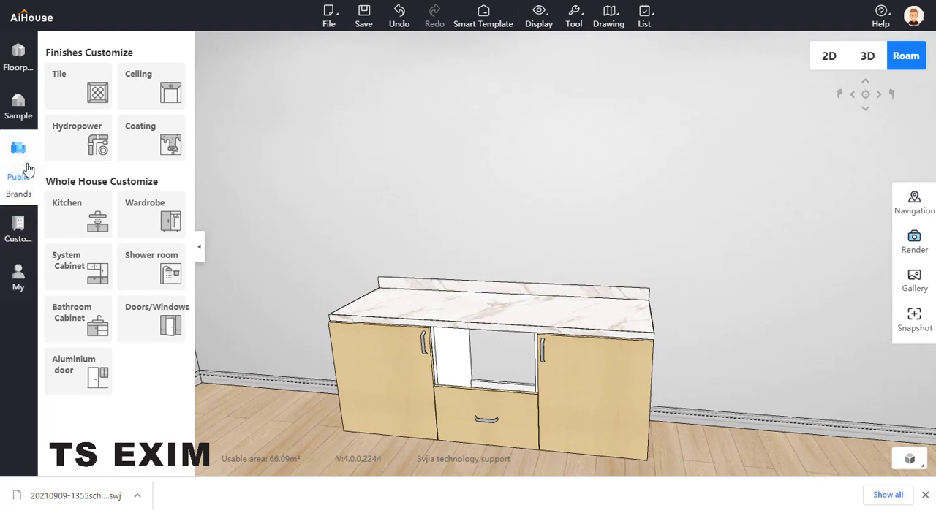
left_click(23, 169)
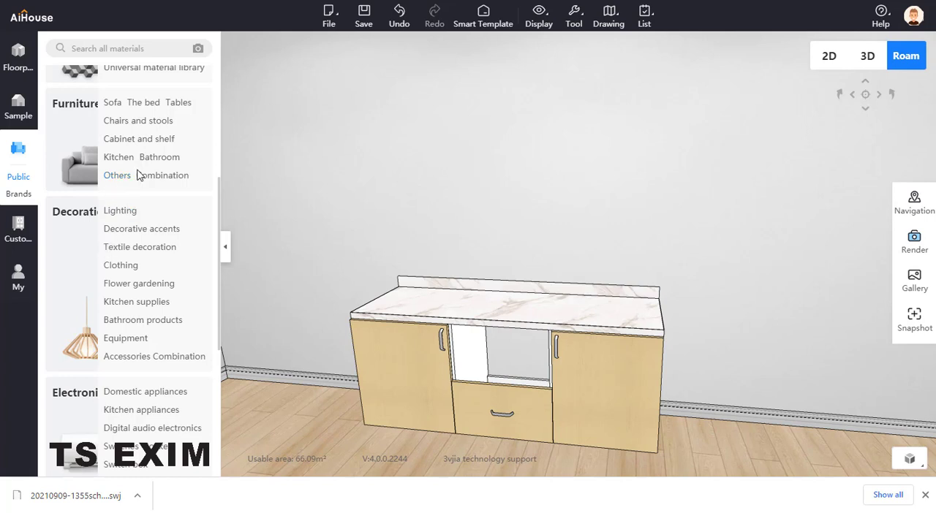
left_click(121, 286)
left_click(147, 158)
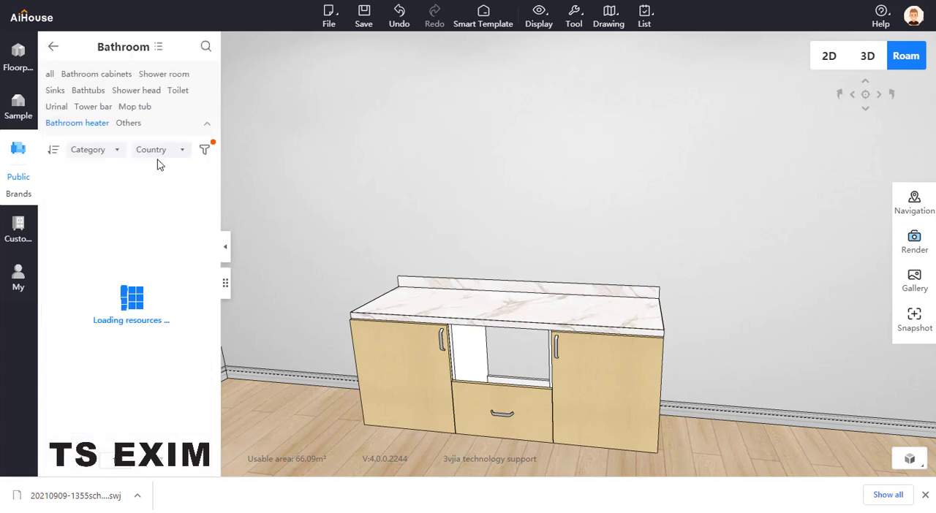
left_click(57, 91)
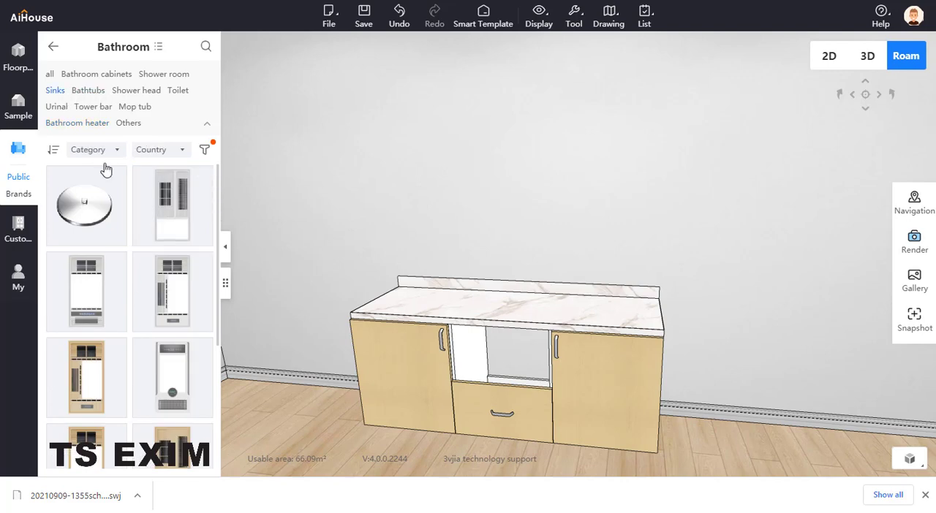
- Browse several pages of the Sinks category for a basin that suits the middle cabinet
scroll(171, 307, "down", 5)
scroll(166, 332, "down", 5)
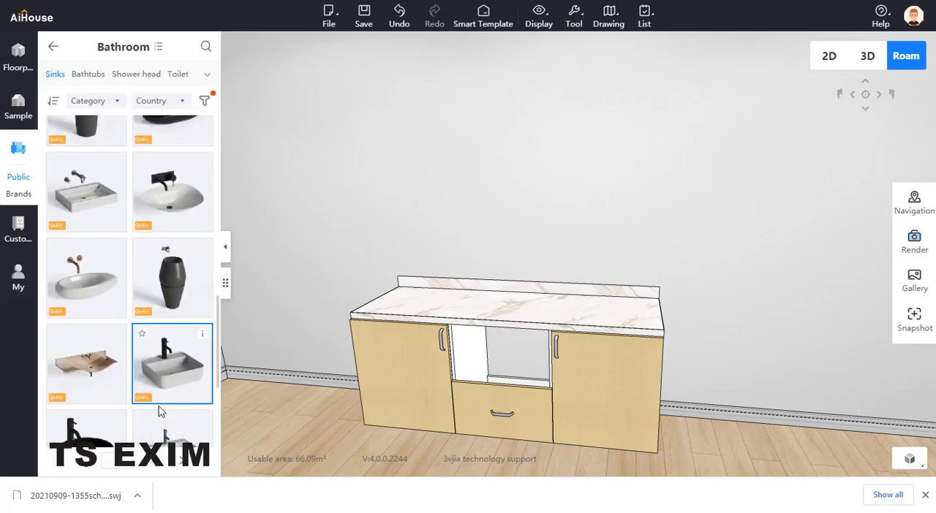
scroll(184, 466, "down", 10)
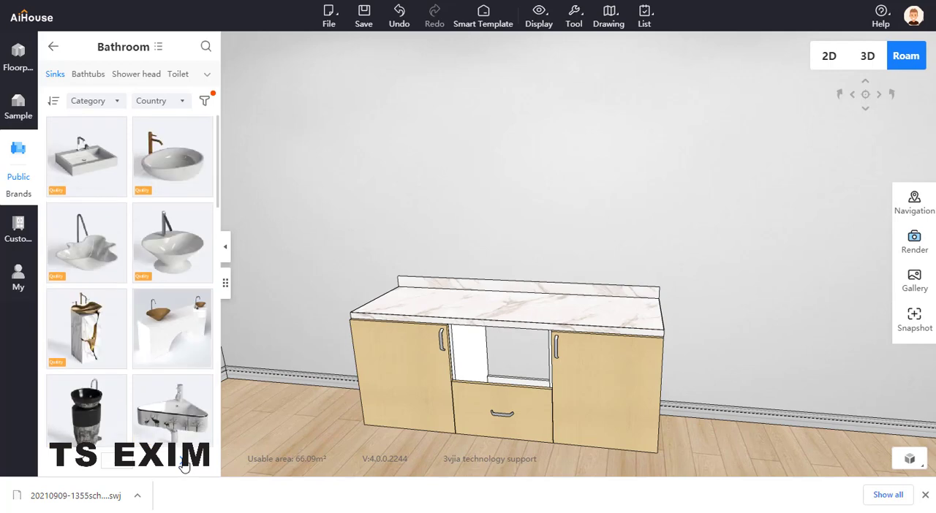
scroll(187, 465, "up", 5)
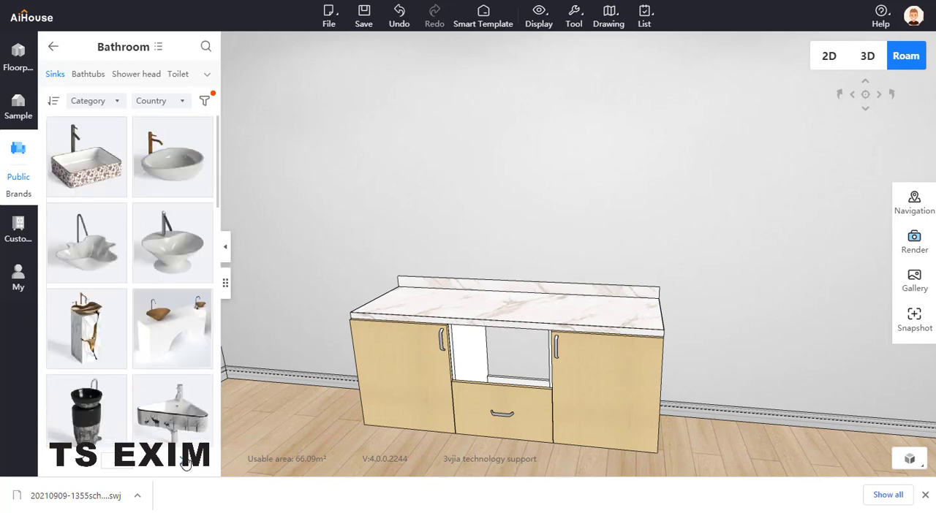
scroll(171, 380, "down", 5)
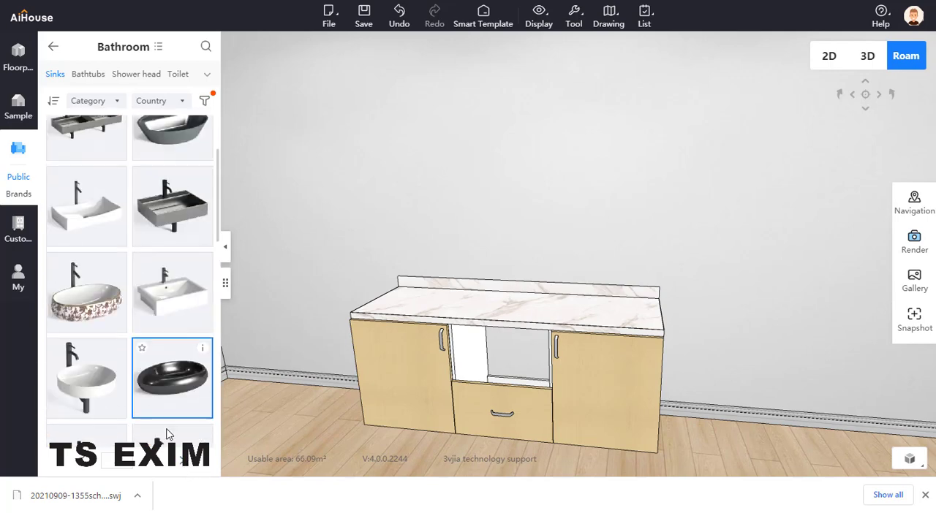
scroll(177, 351, "up", 5)
scroll(176, 336, "down", 10)
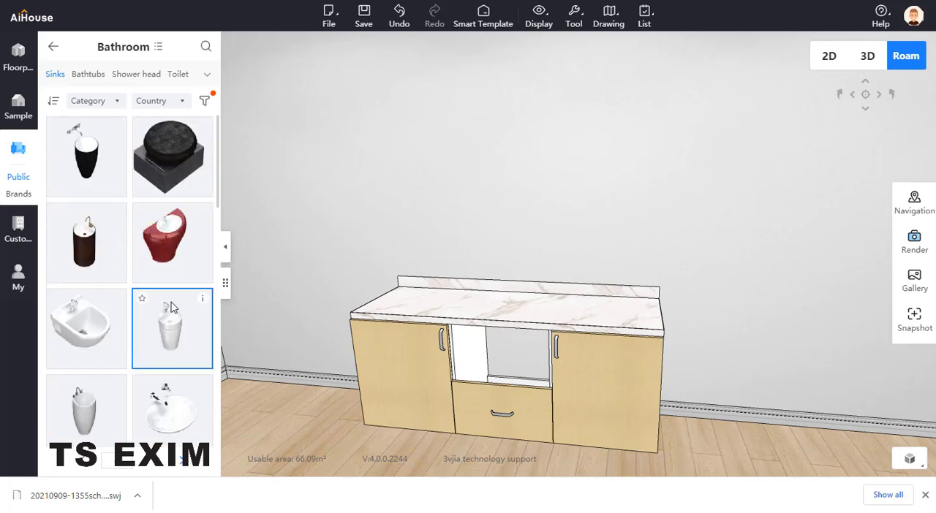
scroll(171, 312, "down", 5)
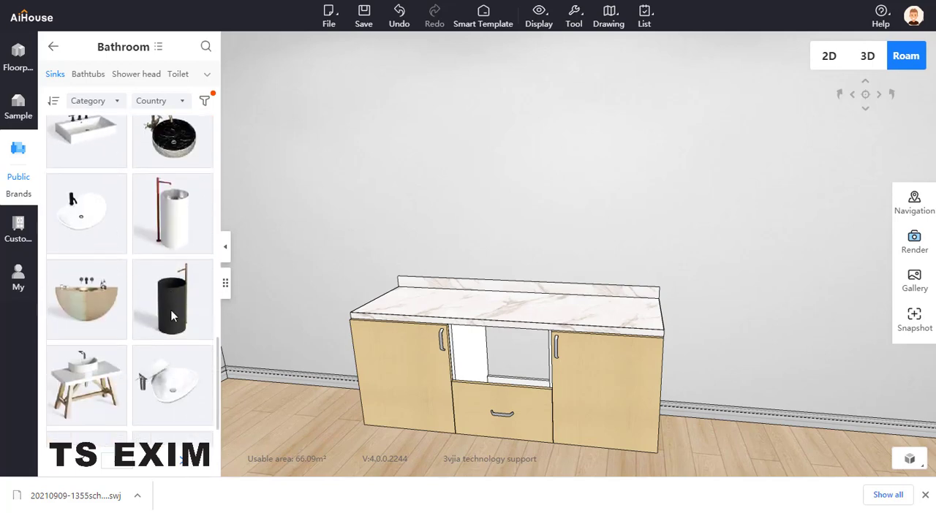
scroll(173, 293, "down", 10)
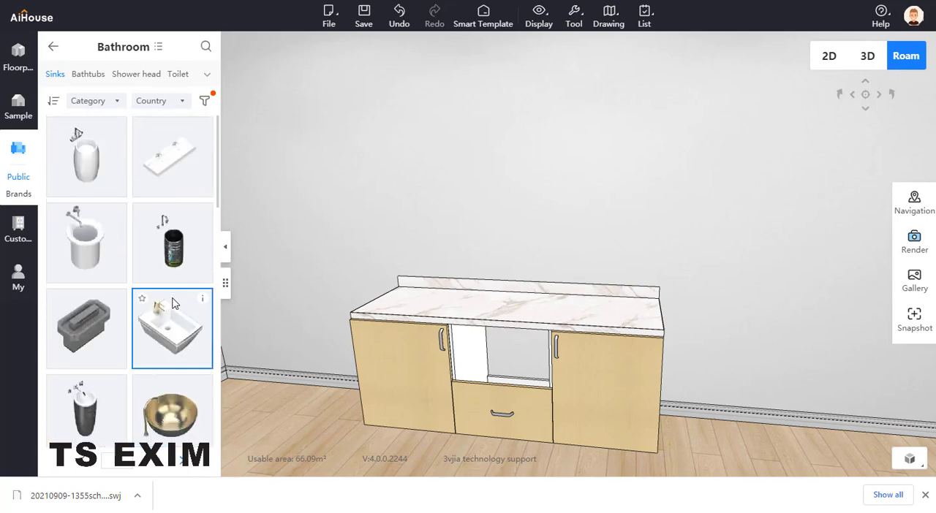
scroll(175, 306, "down", 10)
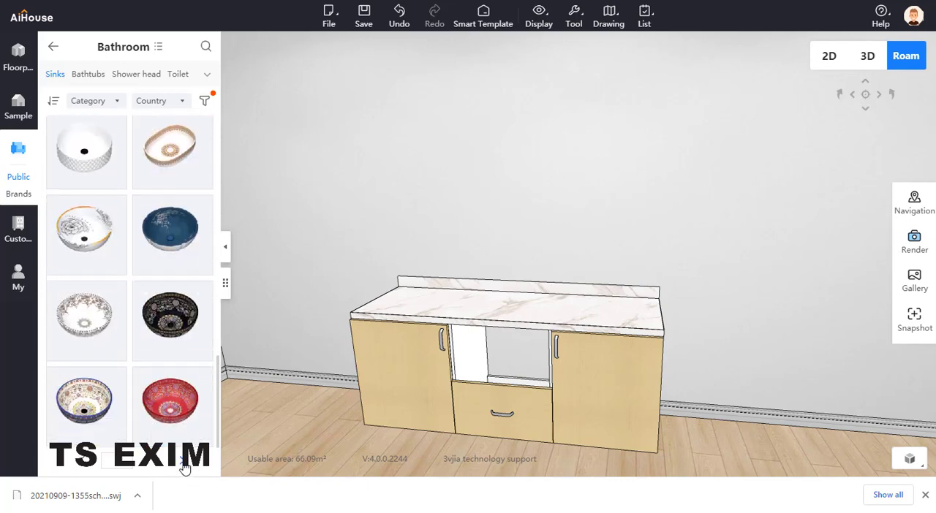
left_click(183, 463)
scroll(198, 355, "down", 10)
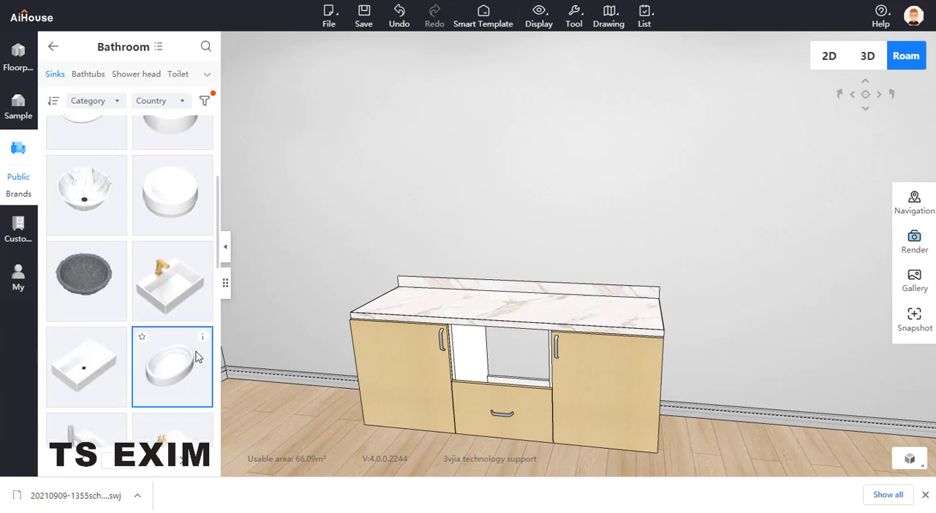
scroll(196, 356, "up", 1)
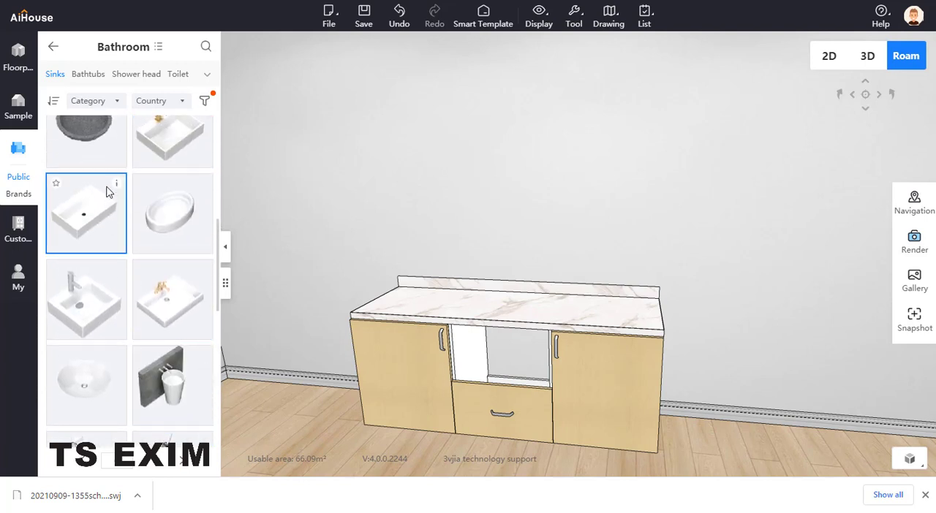
- Place the white rectangular Modern ceramic basin, size 580*390*141, on the countertop above the middle cabinet
mouse_move(114, 187)
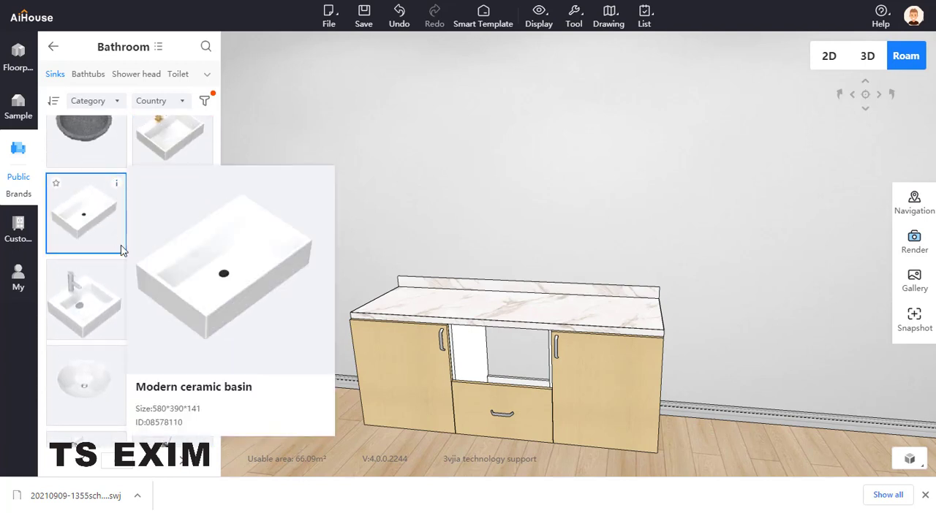
scroll(121, 290, "down", 6)
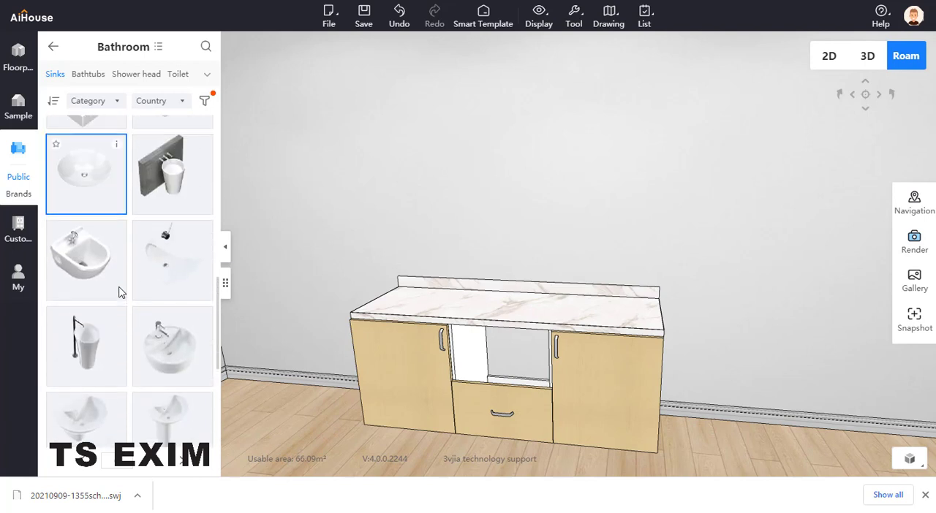
scroll(121, 291, "up", 3)
left_click(98, 234)
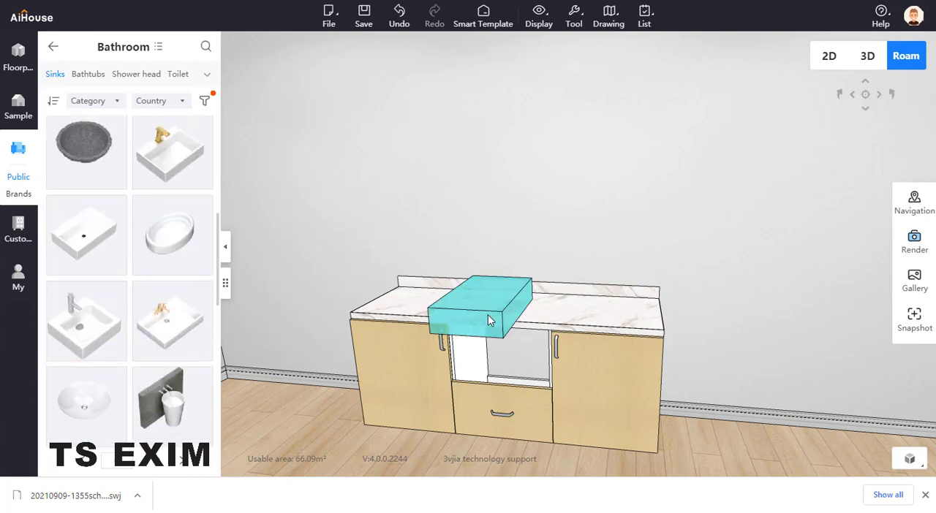
left_click(490, 322)
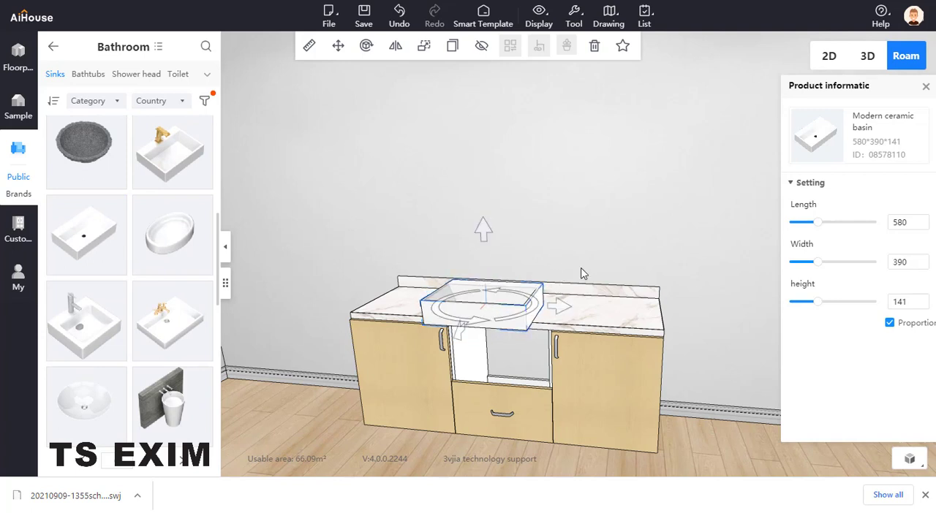
left_click_drag(907, 301, 873, 302)
type("3000")
left_click(892, 323)
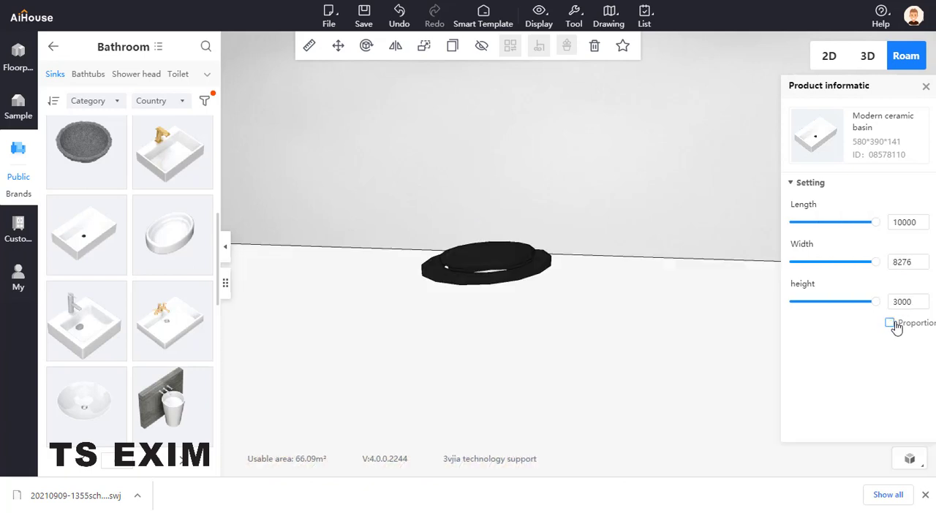
left_click(910, 302)
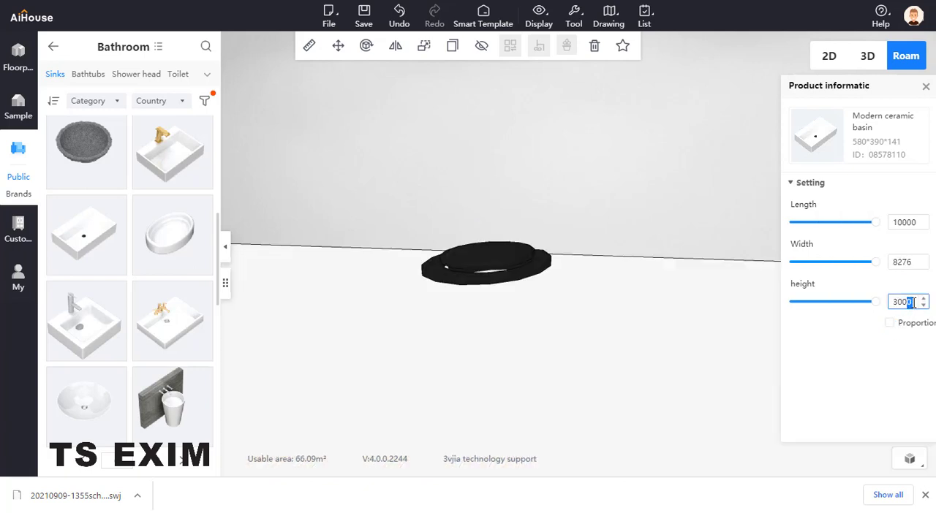
key("ctrl+z")
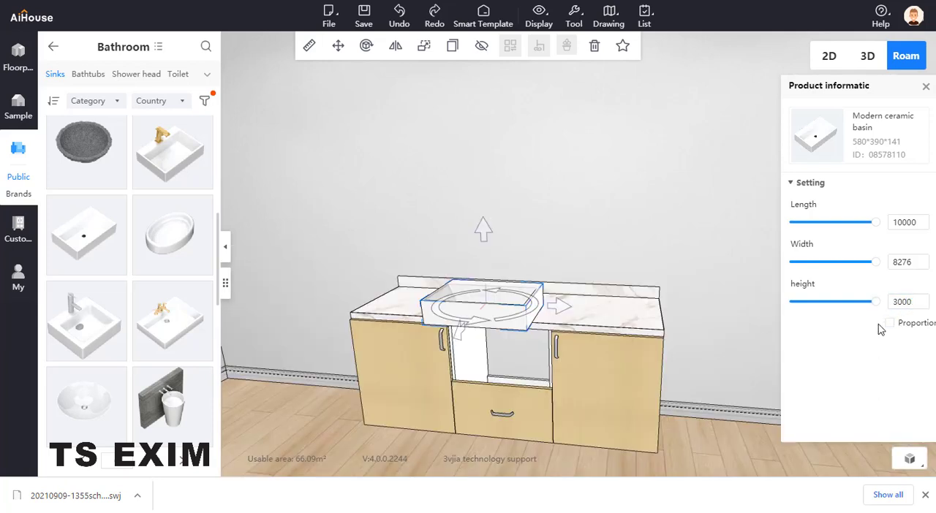
- Turn off proportional scaling for the basin and set its height to 300
left_click(527, 318)
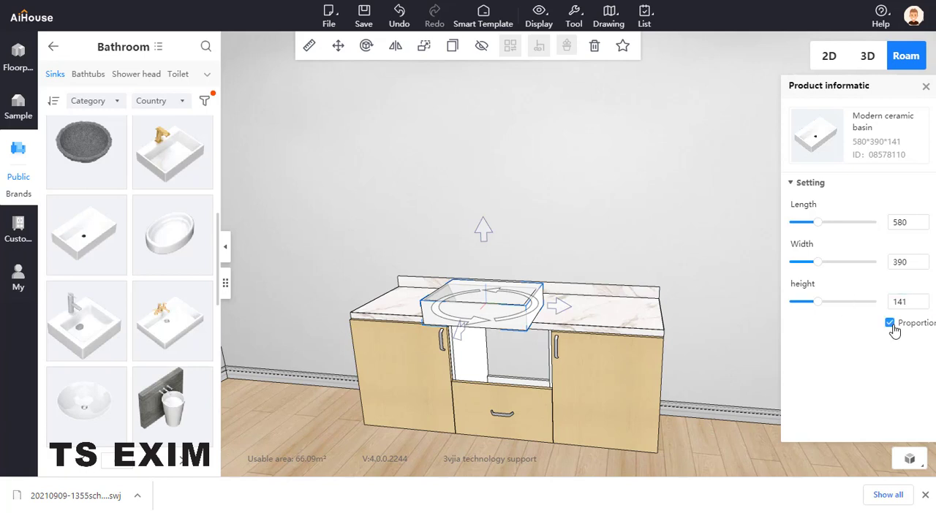
left_click_drag(915, 302, 872, 302)
type("300")
key("Return")
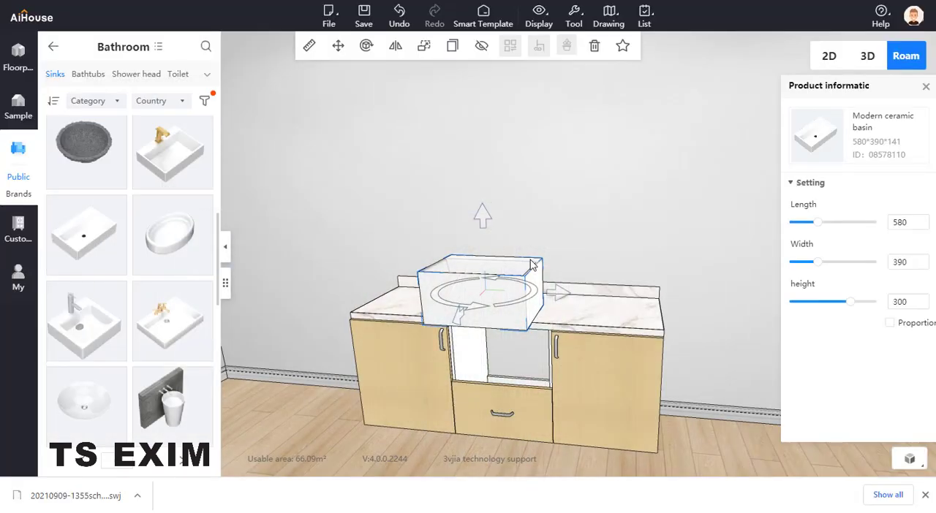
- Move the basin down into the opening of the middle cabinet and adjust its sideways and depth position
left_click_drag(554, 290, 568, 289)
left_click_drag(497, 217, 495, 272)
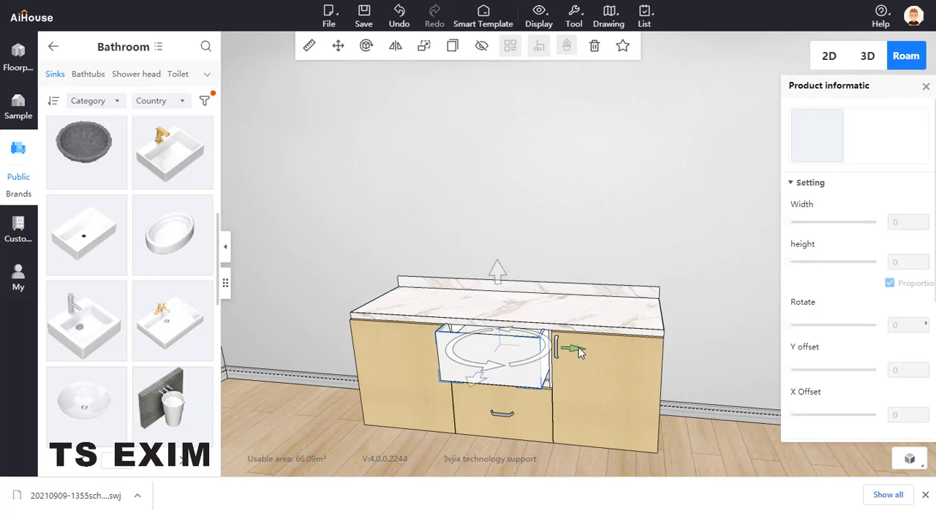
left_click_drag(580, 353, 582, 354)
left_click_drag(481, 386, 489, 383)
- Lower the basin so its bottom edge closes the gap above the middle cabinet's drawer front
right_click_drag(642, 186, 329, 264)
left_click_drag(329, 265, 623, 213)
key("a")
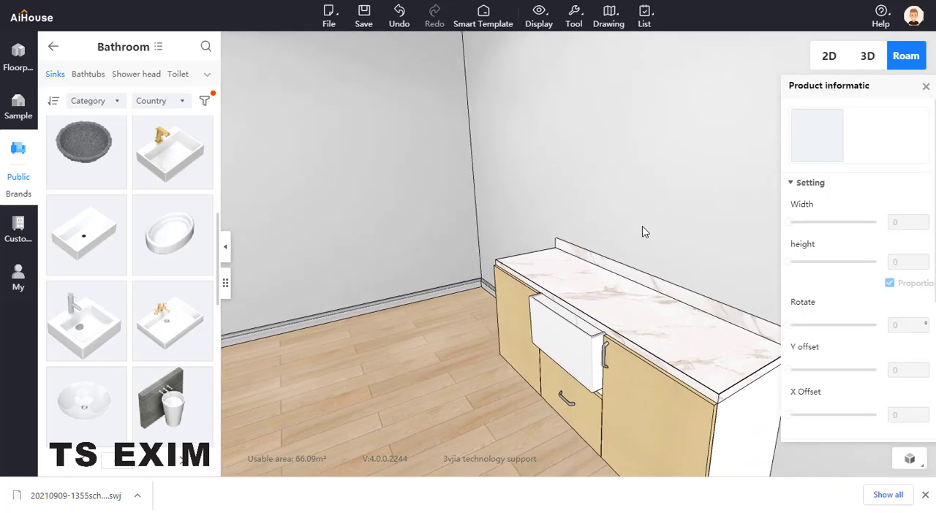
key("a")
left_click_drag(758, 203, 639, 223)
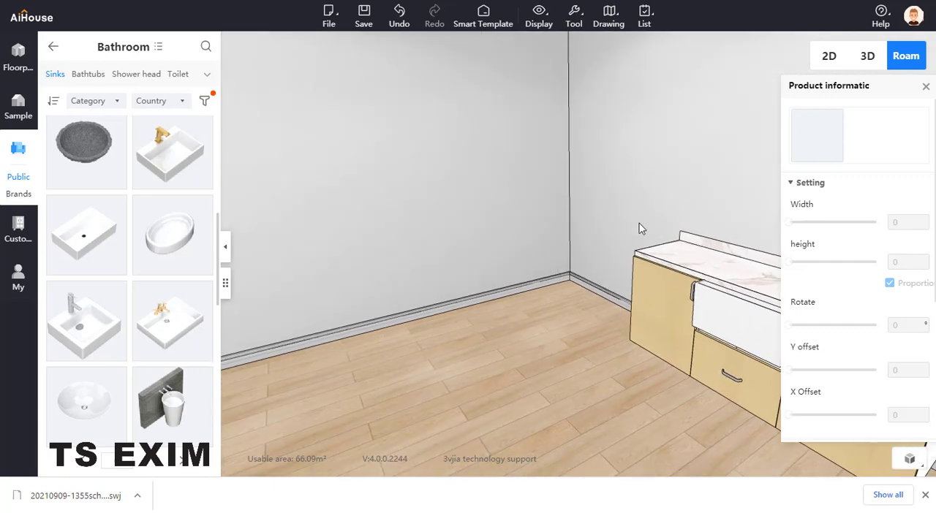
key("d")
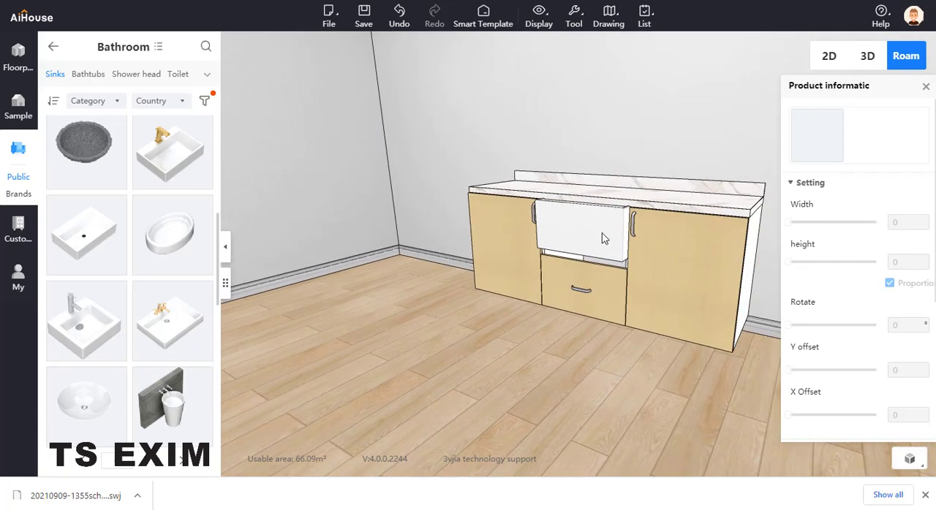
left_click(606, 237)
key("space")
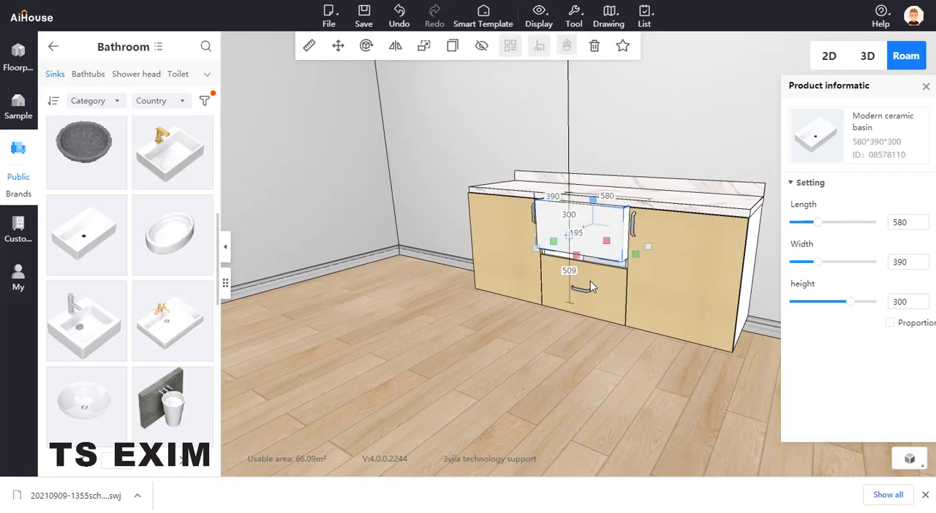
left_click(591, 215)
left_click(591, 215)
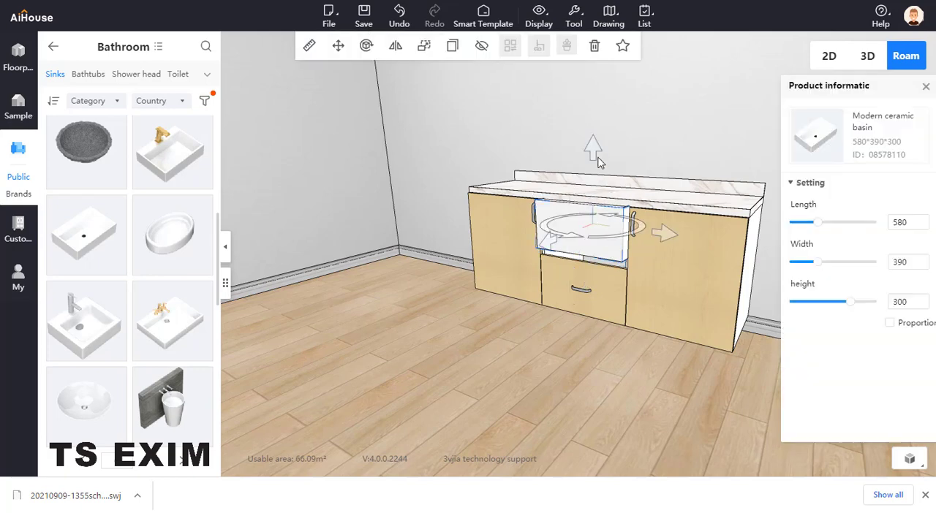
left_click_drag(593, 146, 592, 157)
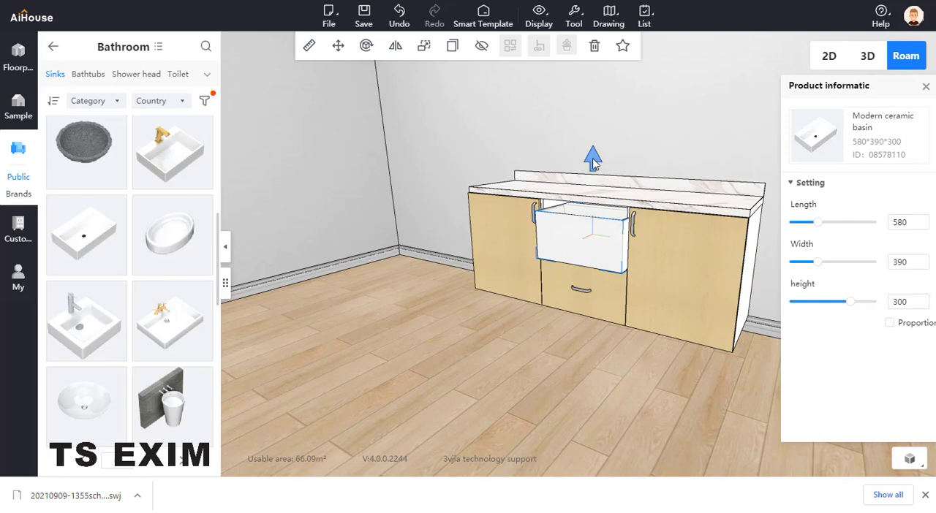
- Stretch the basin's height upward until its top meets the underside of the countertop
left_click(589, 222)
left_click_drag(592, 217, 594, 208)
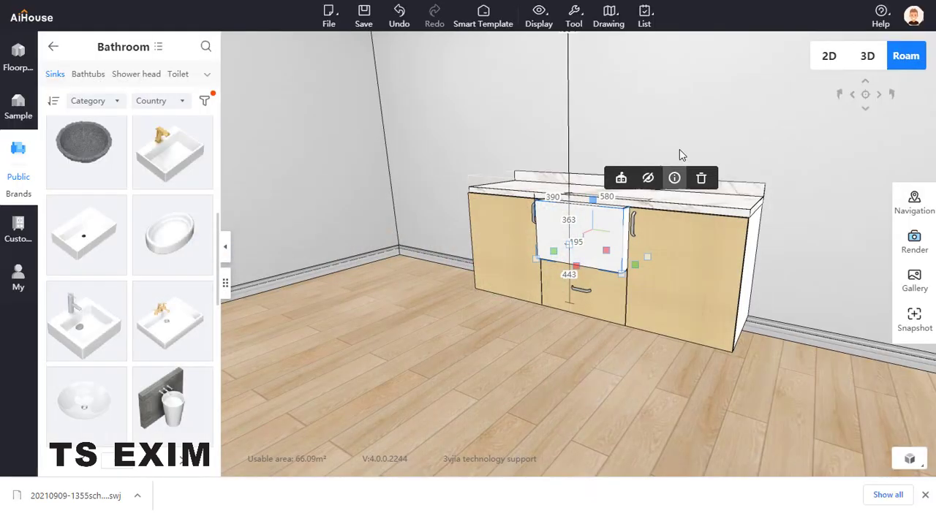
left_click(681, 141)
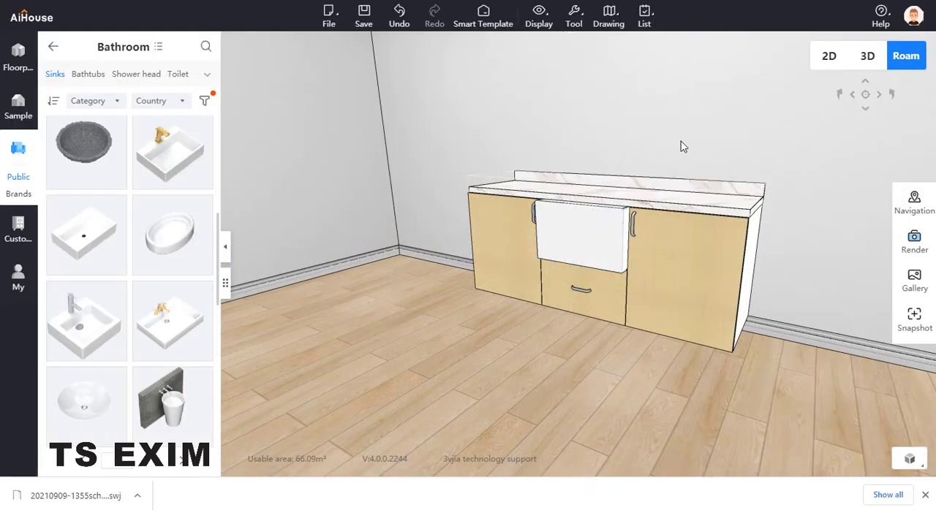
- Select the countertop and open it in Bathroom Cabinet design
scroll(679, 210, "up", 3)
scroll(679, 210, "up", 2)
left_click_drag(671, 207, 685, 161)
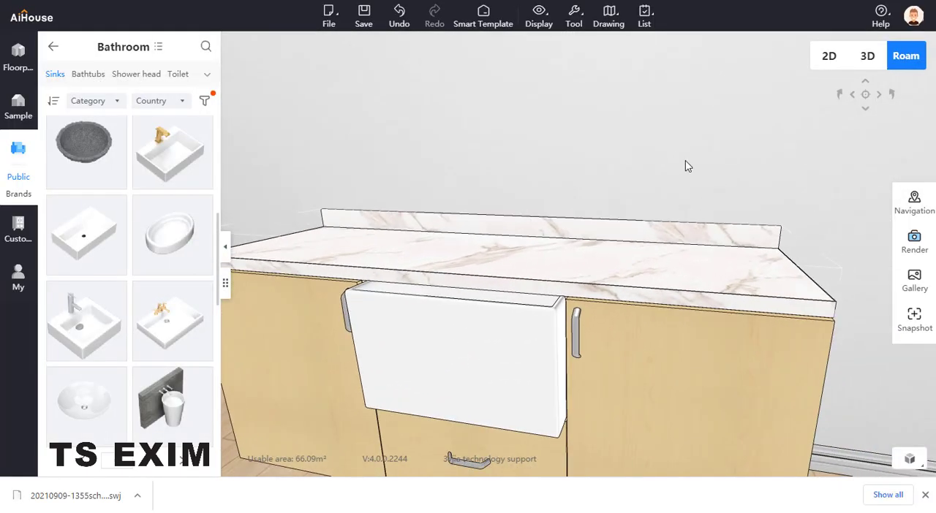
scroll(599, 271, "up", 2)
left_click(600, 270)
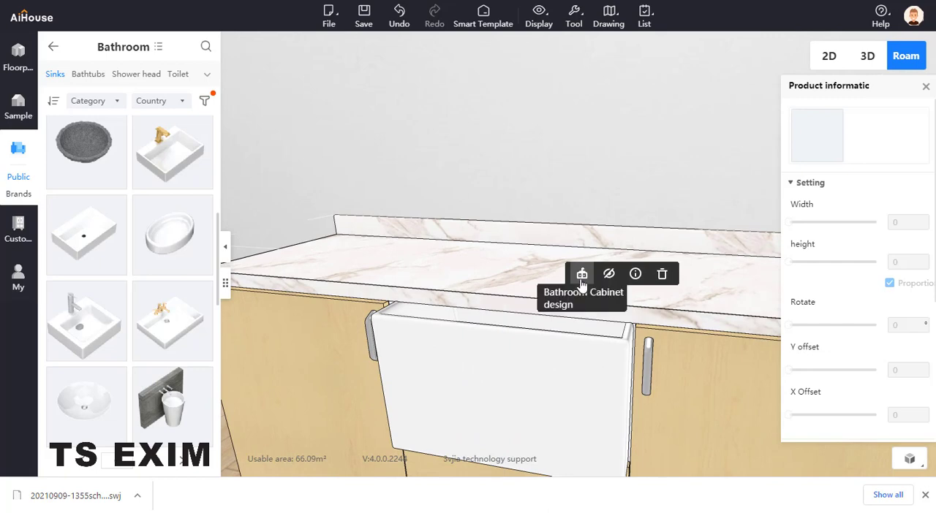
left_click(578, 273)
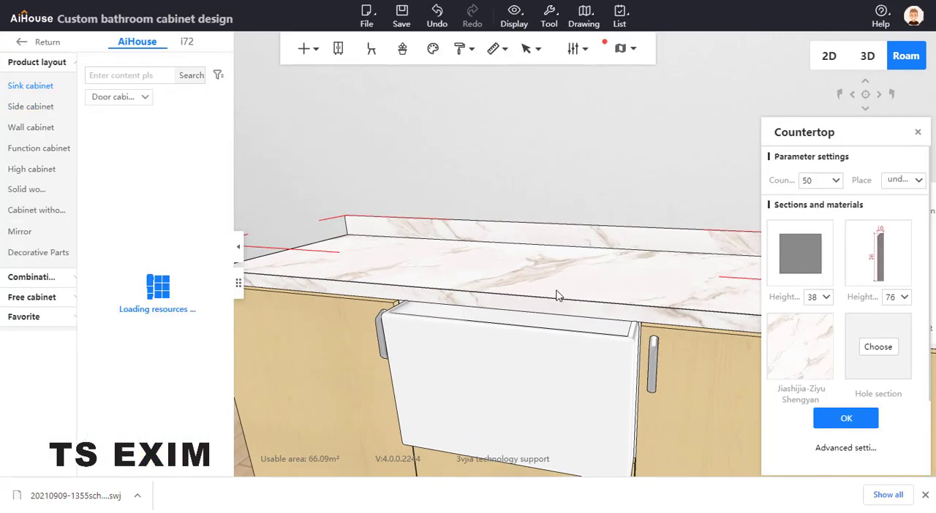
- Select the vanity's countertop and open its outline with Countertop editing
right_click(557, 294)
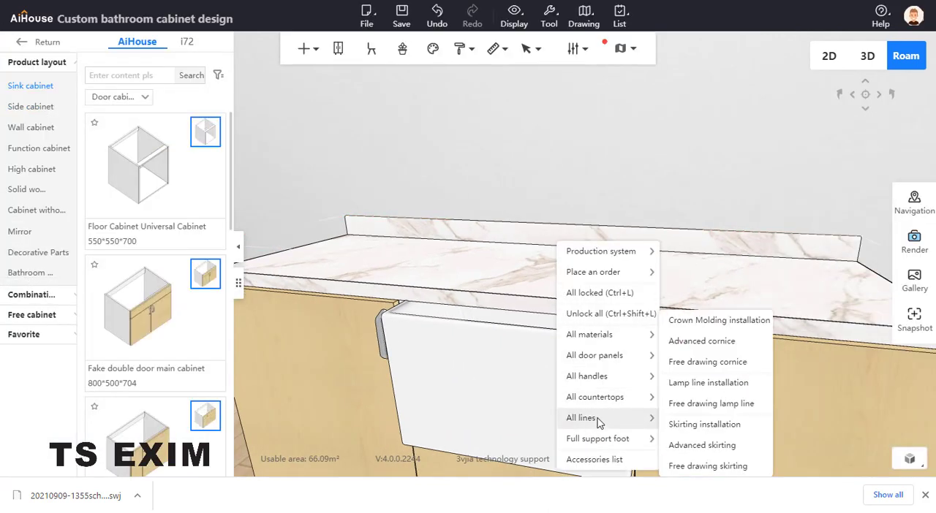
mouse_move(607, 383)
mouse_move(637, 401)
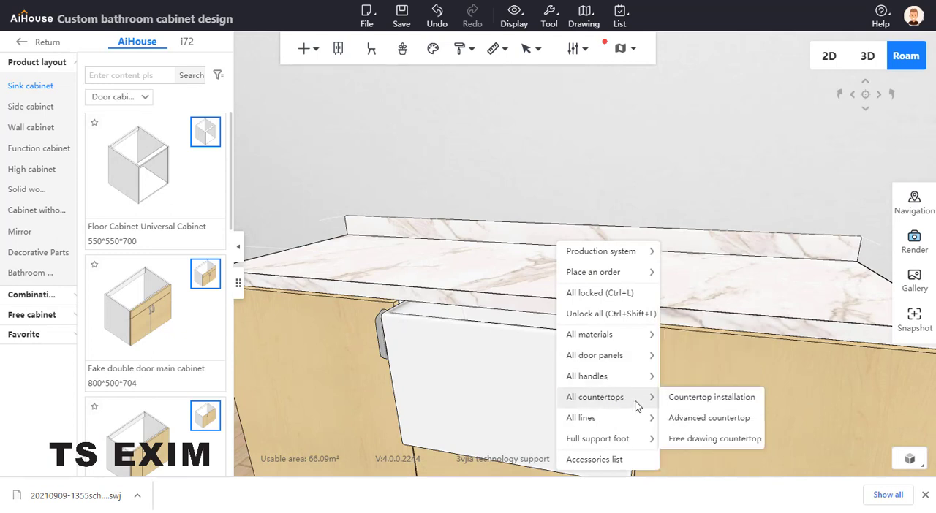
left_click(508, 284)
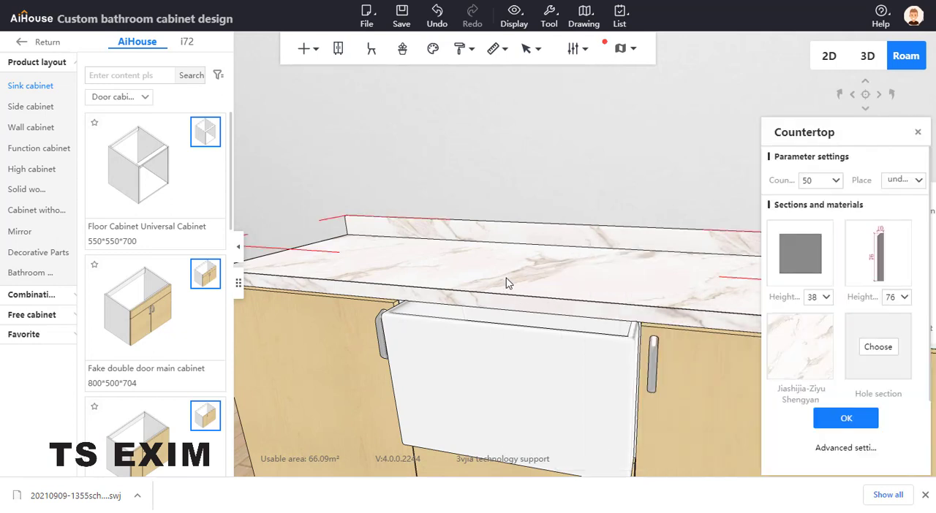
right_click(508, 284)
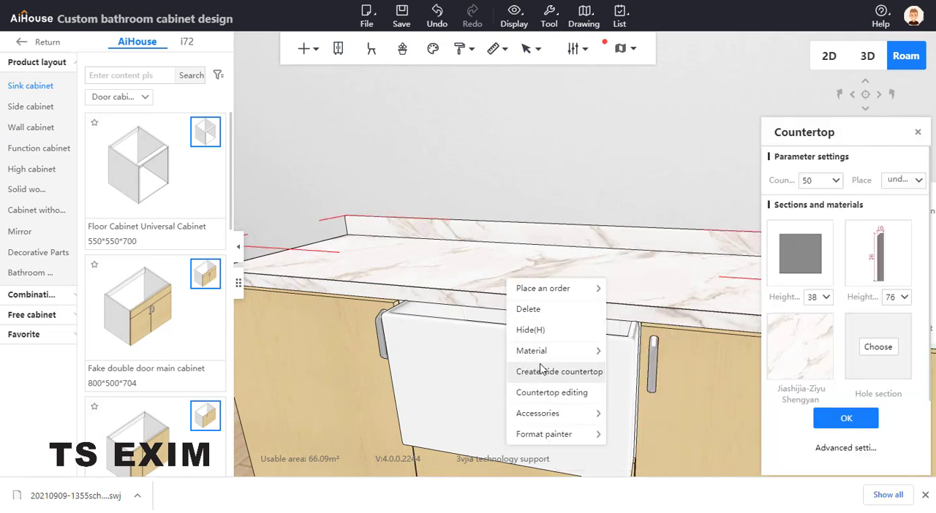
left_click(547, 393)
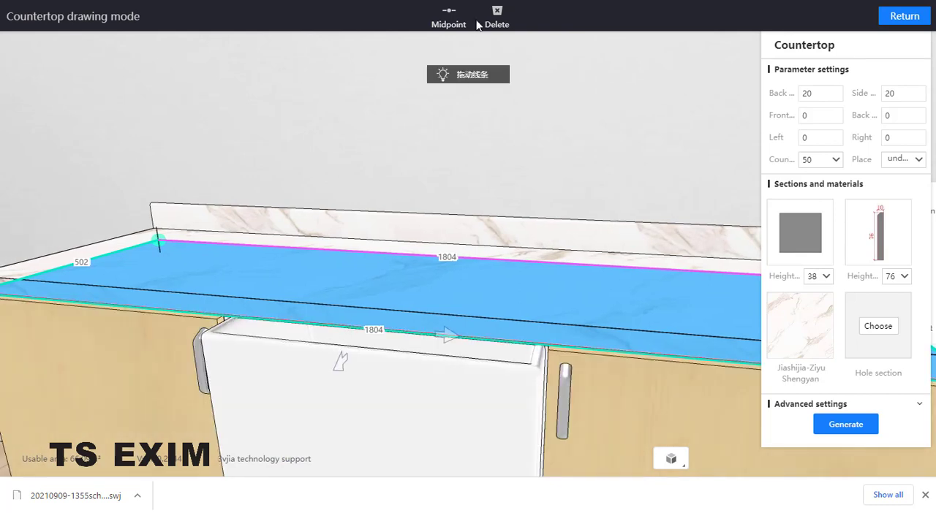
- Add a point to the countertop's front edge and align it with the basin's left side, about 630 mm from the left corner
left_click(449, 16)
left_click(375, 332)
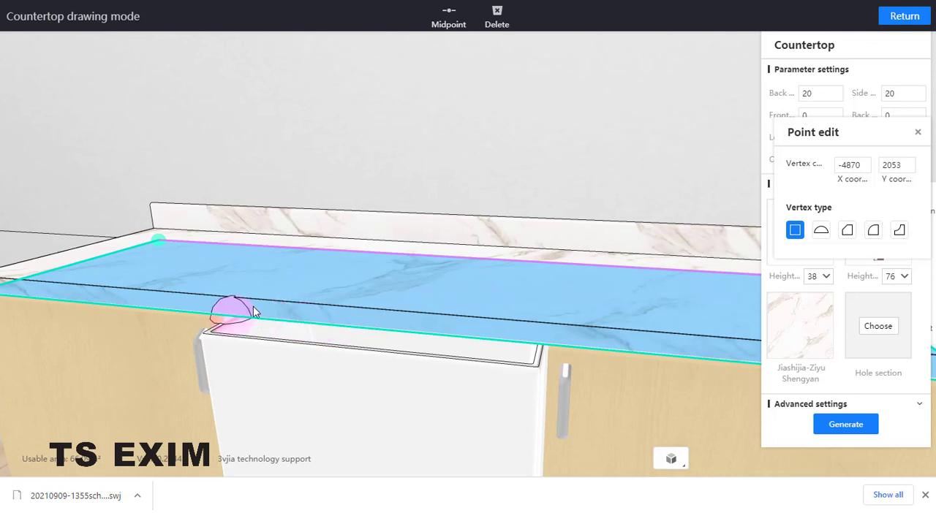
left_click_drag(253, 307, 255, 307)
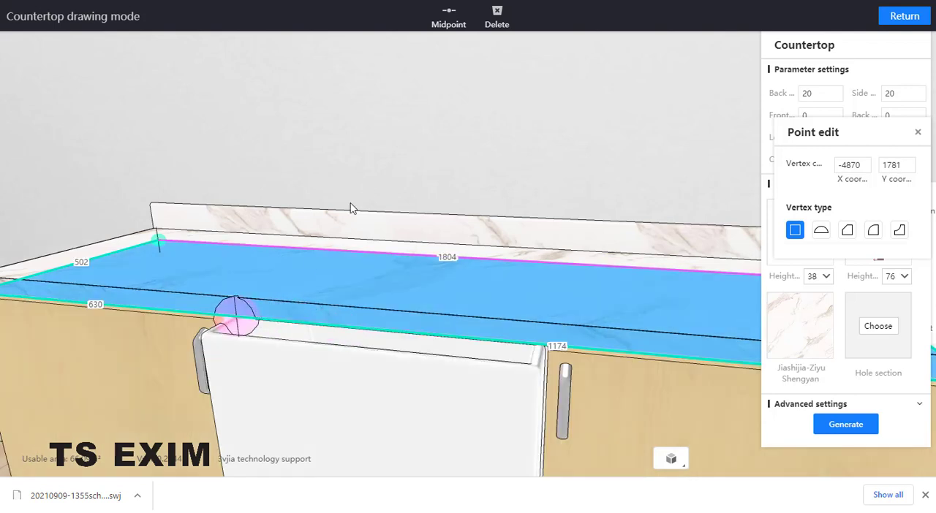
- Add a second front-edge point and align it with the basin's right side, about 550 mm from the first point
left_click(449, 16)
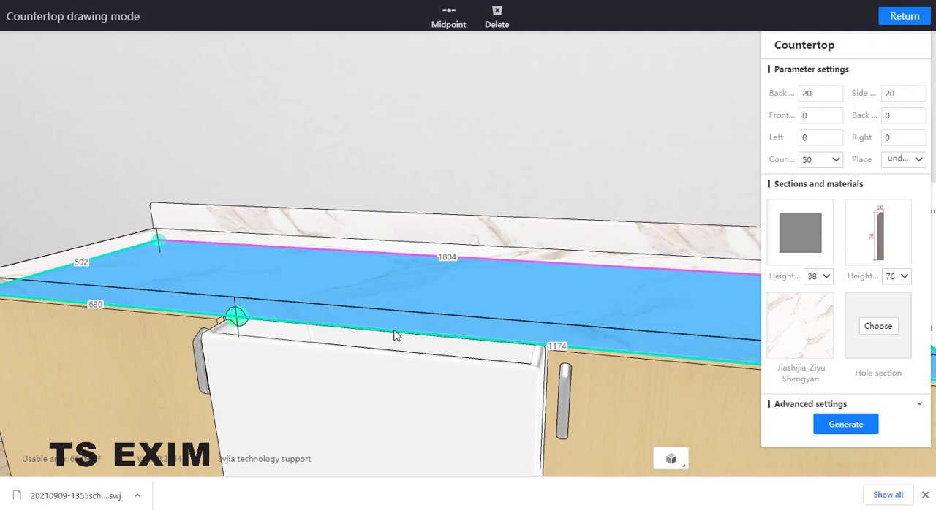
left_click(448, 16)
left_click_drag(559, 349, 538, 332)
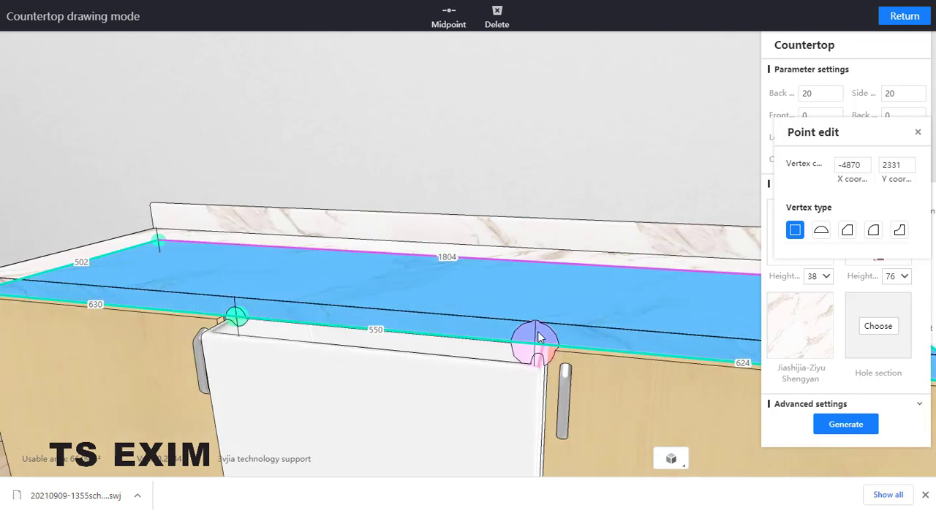
- Push the front-edge segment between the two points back about 226 mm to notch the countertop around the basin, and regenerate the countertop
left_click(416, 334)
left_click(415, 334)
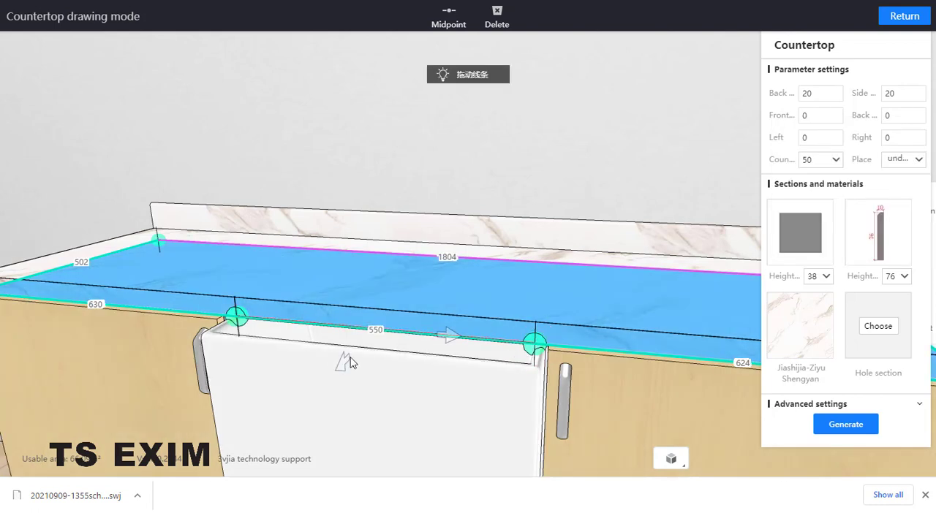
left_click_drag(366, 361, 421, 320)
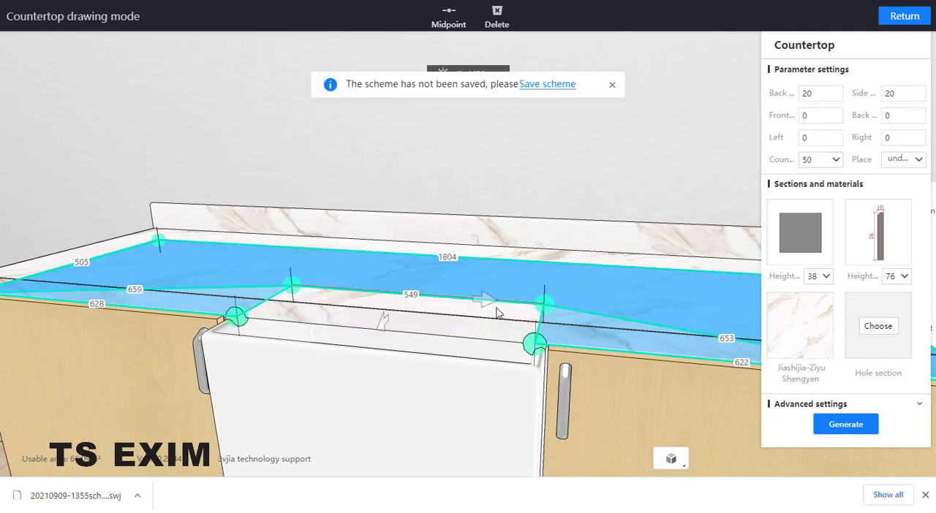
right_click_drag(497, 308, 480, 342)
middle_click_drag(482, 338, 522, 420)
right_click_drag(557, 341, 513, 398)
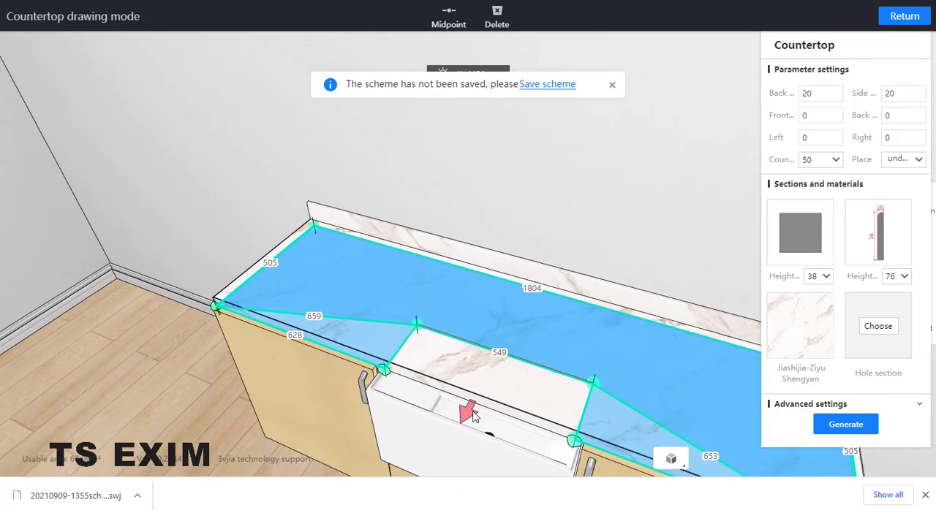
left_click(479, 410)
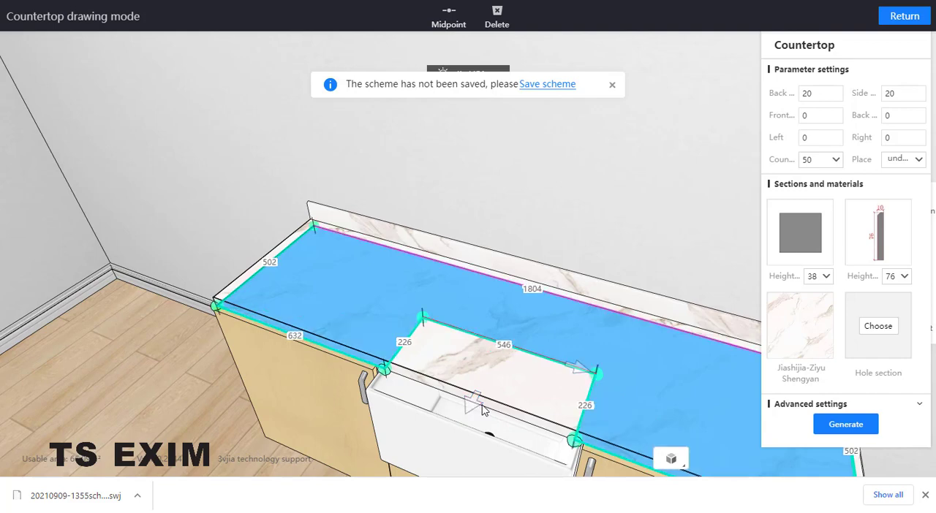
left_click(855, 427)
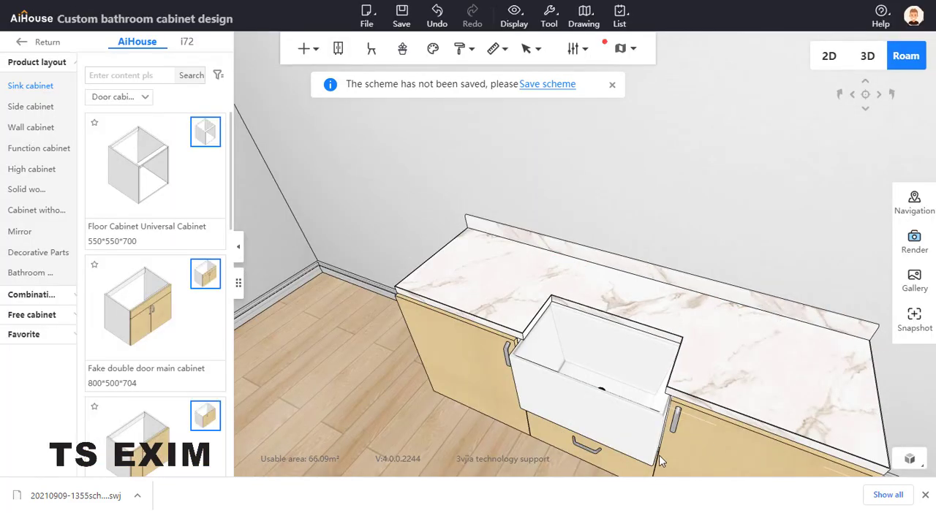
- Leave the bathroom cabinet design and open the Others category of the public Bathroom models
right_click_drag(763, 284, 795, 253)
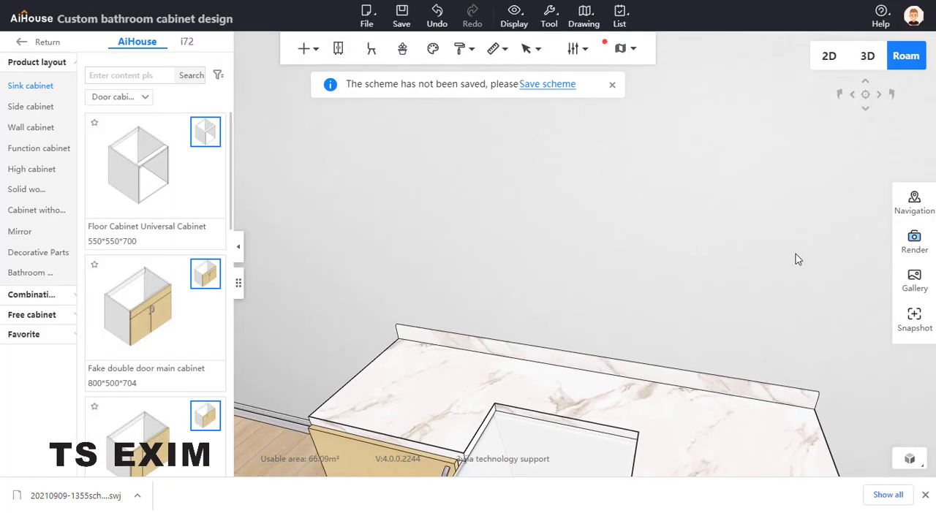
scroll(794, 226, "down", 2)
scroll(792, 228, "down", 2)
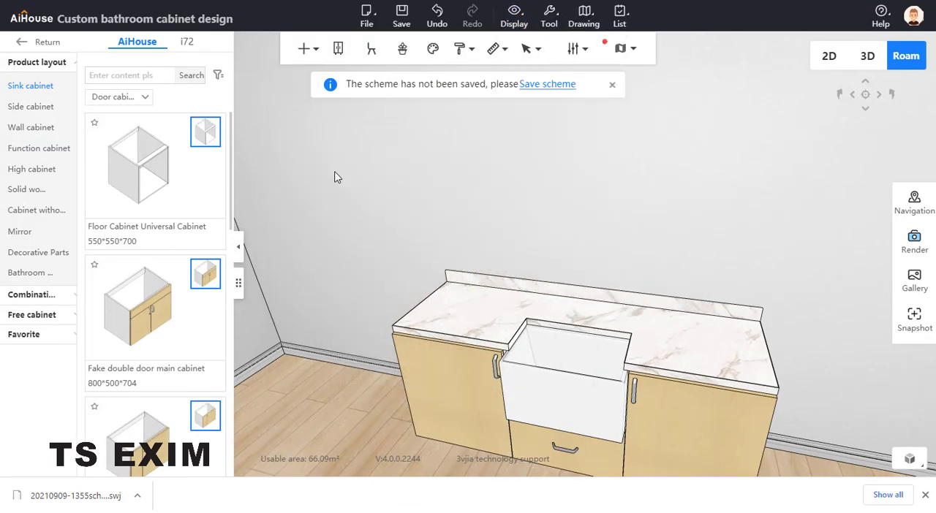
left_click(34, 41)
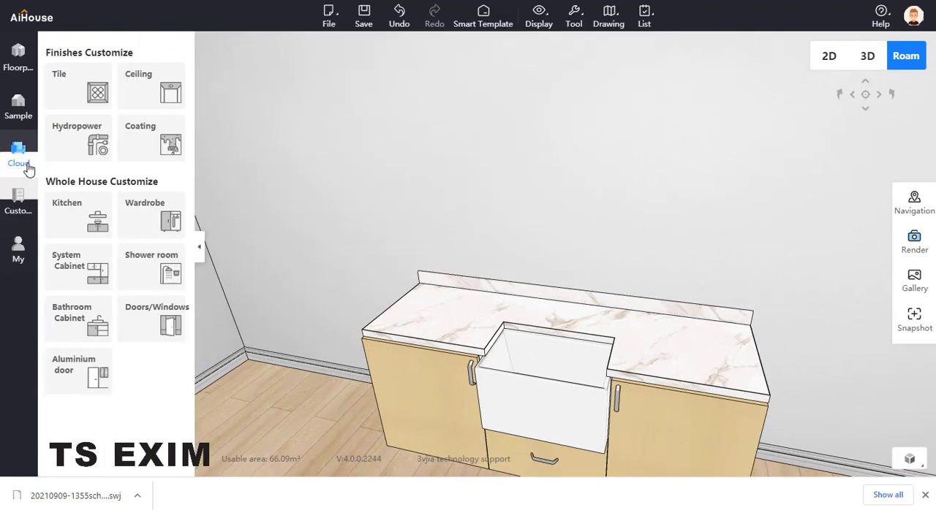
left_click(26, 169)
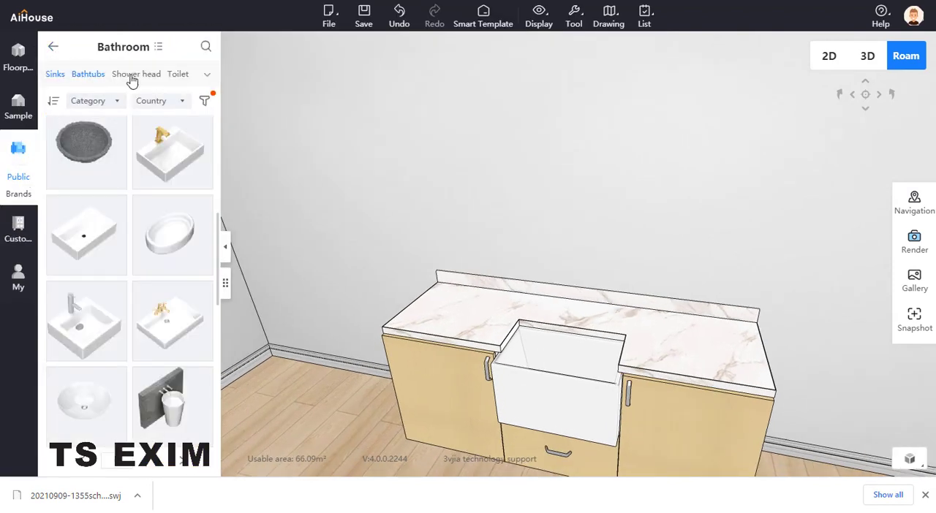
left_click(207, 74)
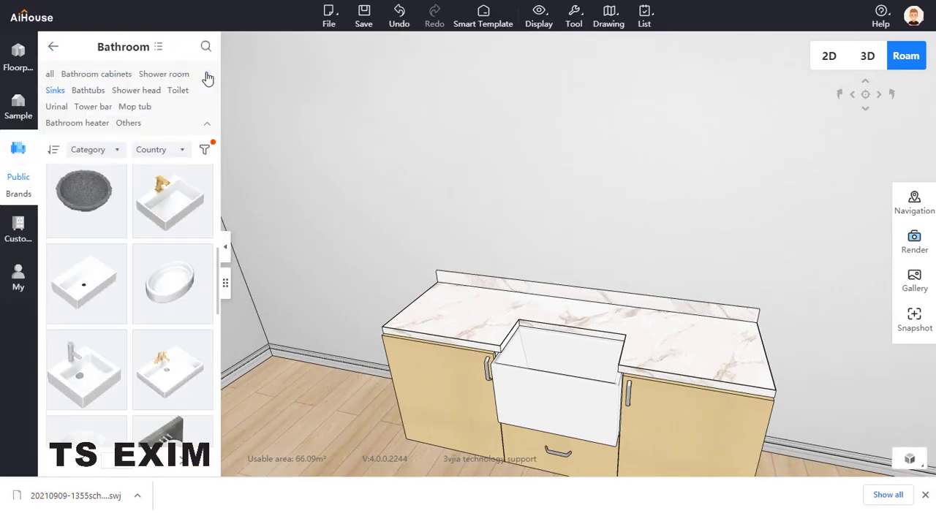
left_click(128, 124)
- Browse the Others bathroom models for a countertop faucet that suits the basin
scroll(151, 266, "down", 5)
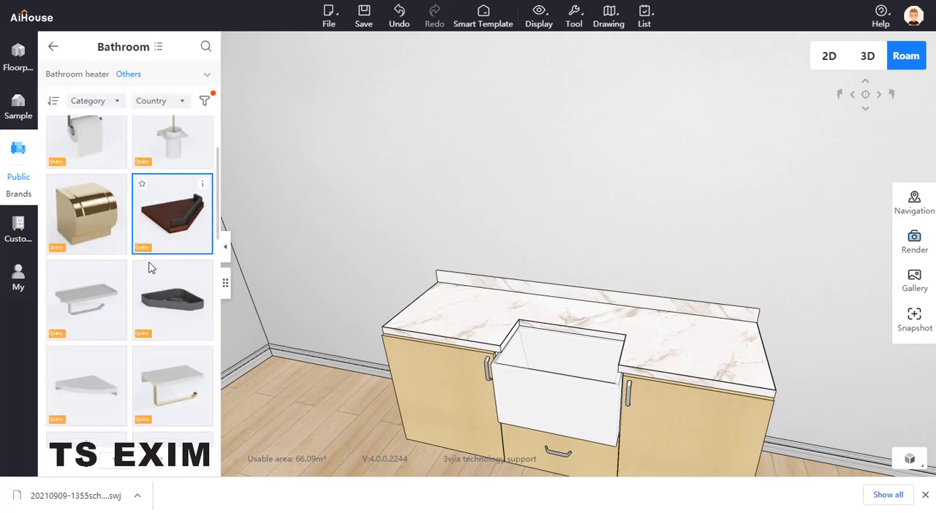
scroll(179, 439, "down", 15)
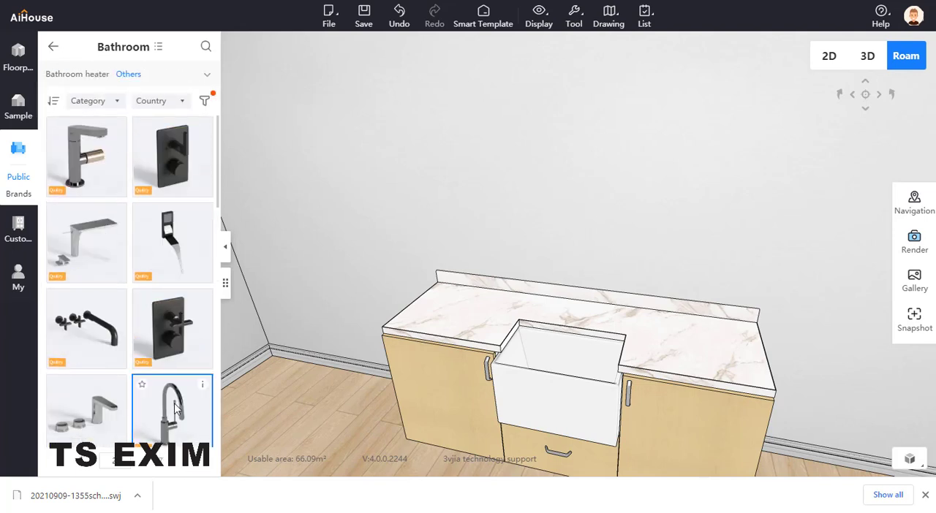
scroll(176, 450, "down", 2)
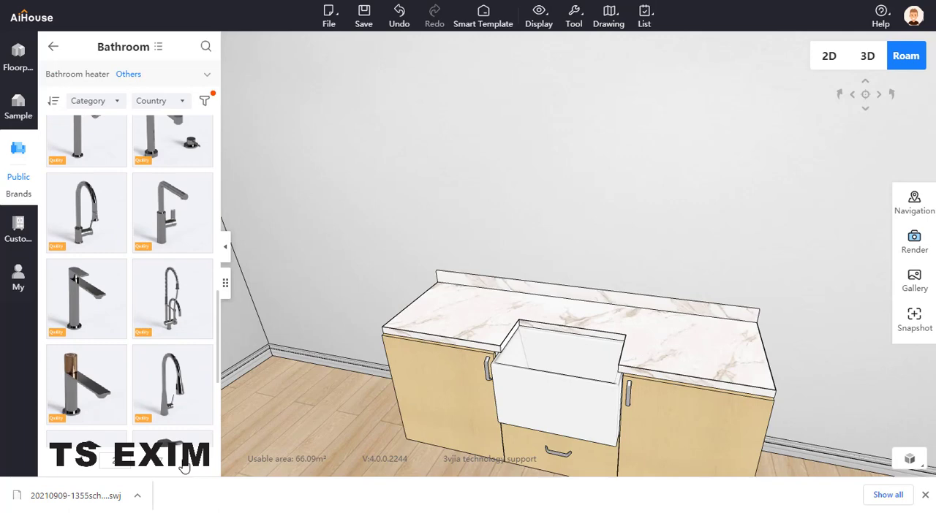
scroll(168, 336, "down", 15)
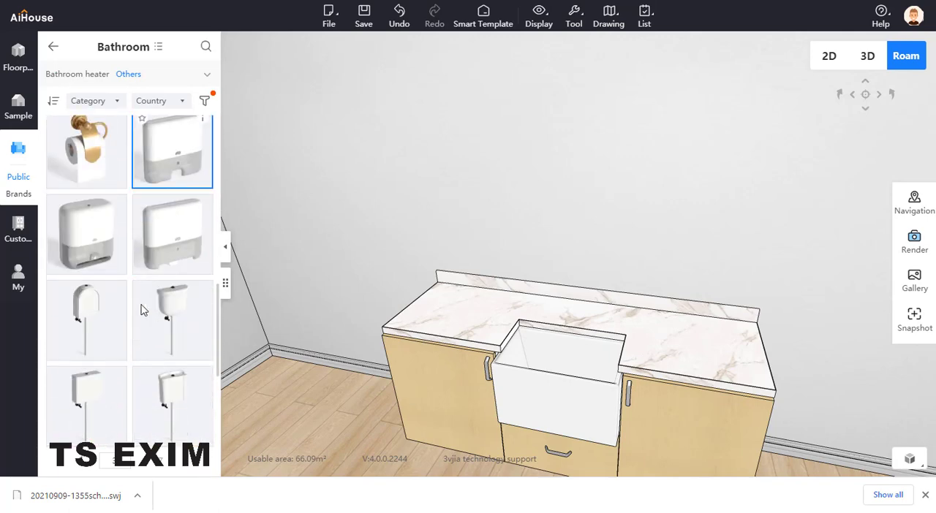
scroll(143, 310, "down", 3)
scroll(150, 336, "down", 12)
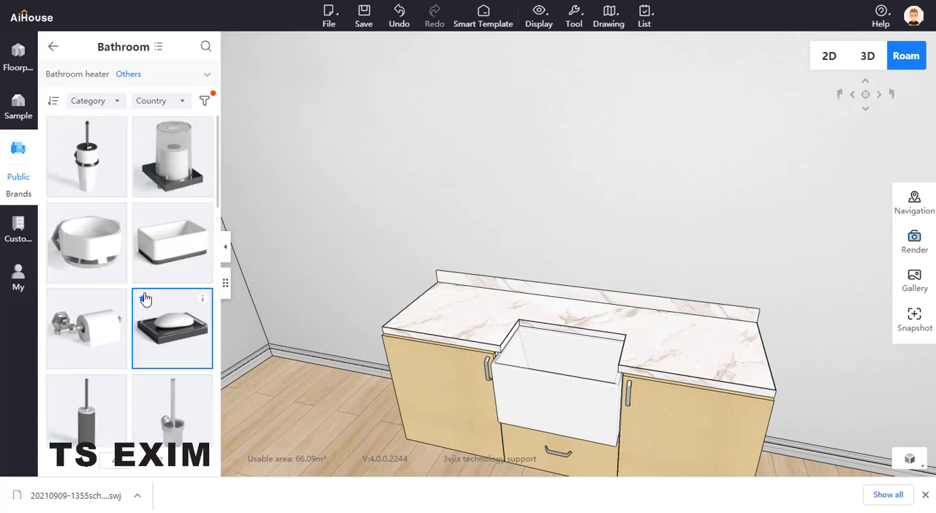
scroll(149, 335, "down", 1)
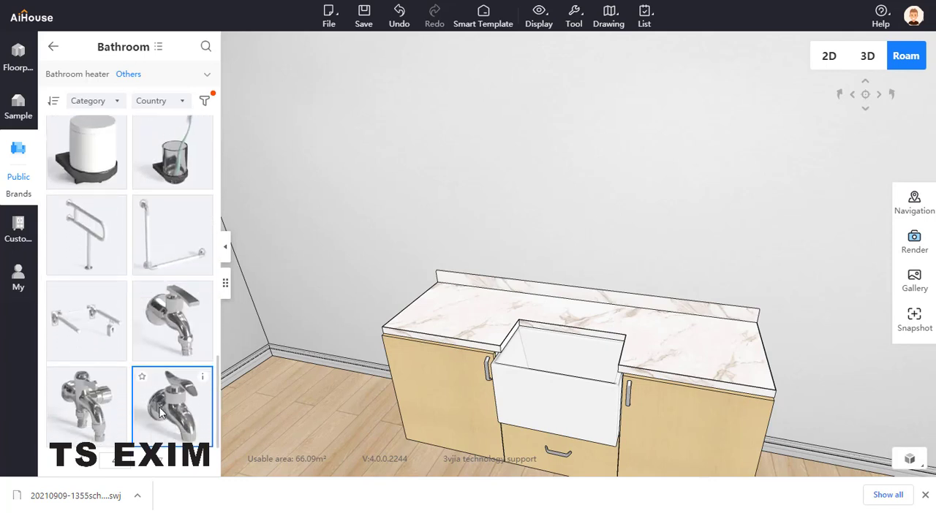
scroll(163, 293, "down", 10)
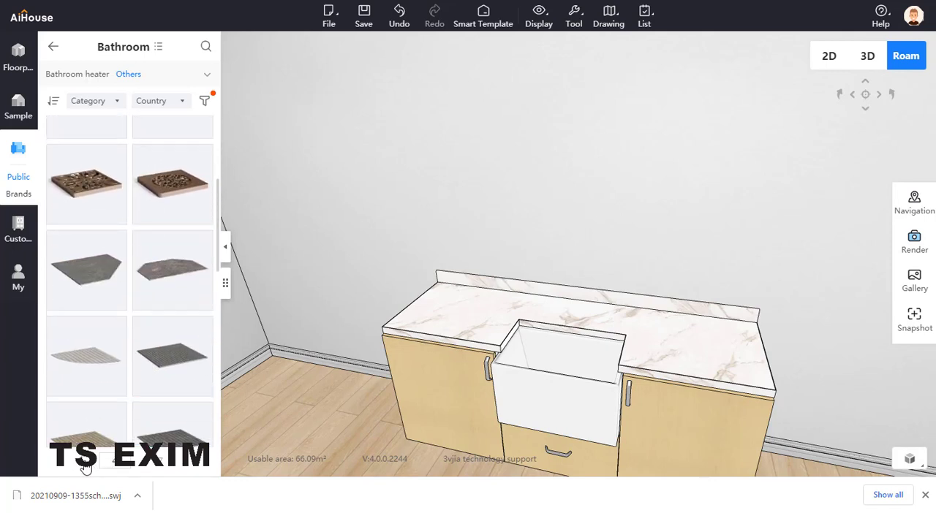
scroll(85, 460, "up", 10)
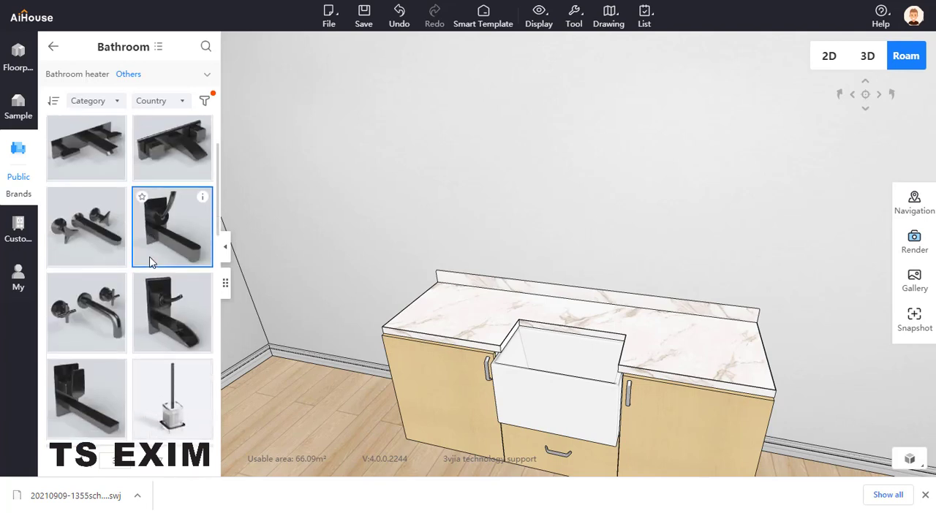
scroll(151, 263, "down", 10)
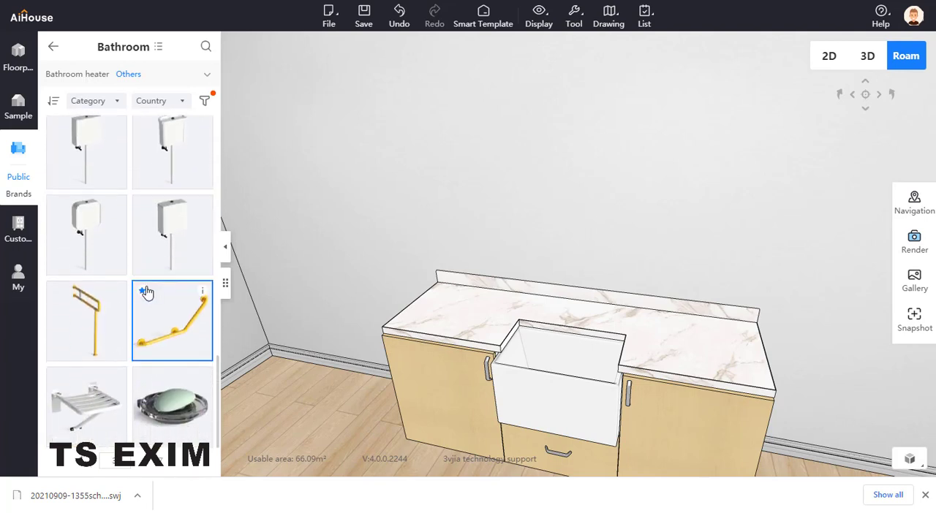
scroll(132, 321, "up", 5)
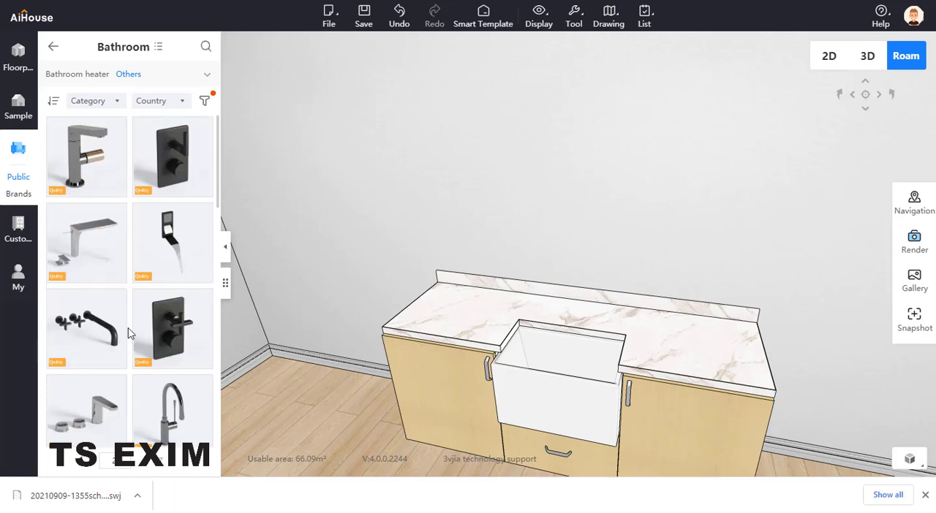
scroll(138, 311, "down", 5)
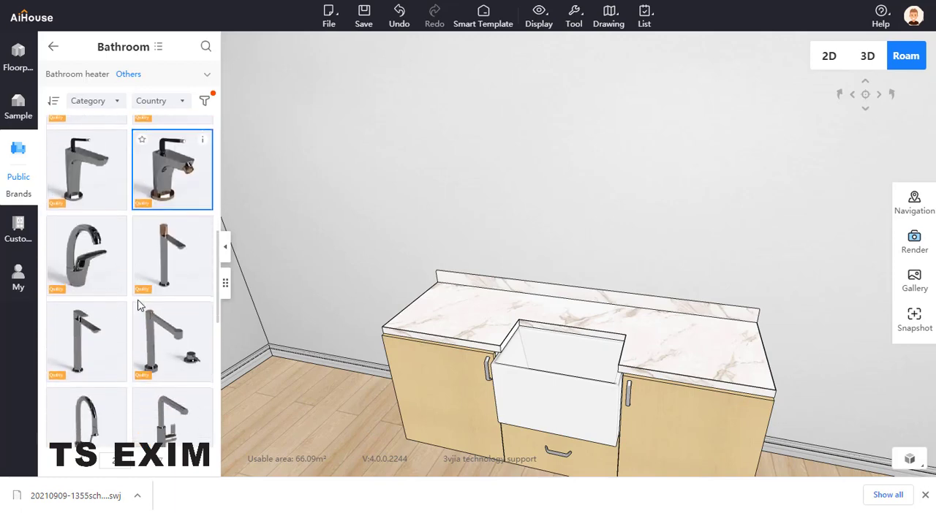
scroll(139, 305, "down", 5)
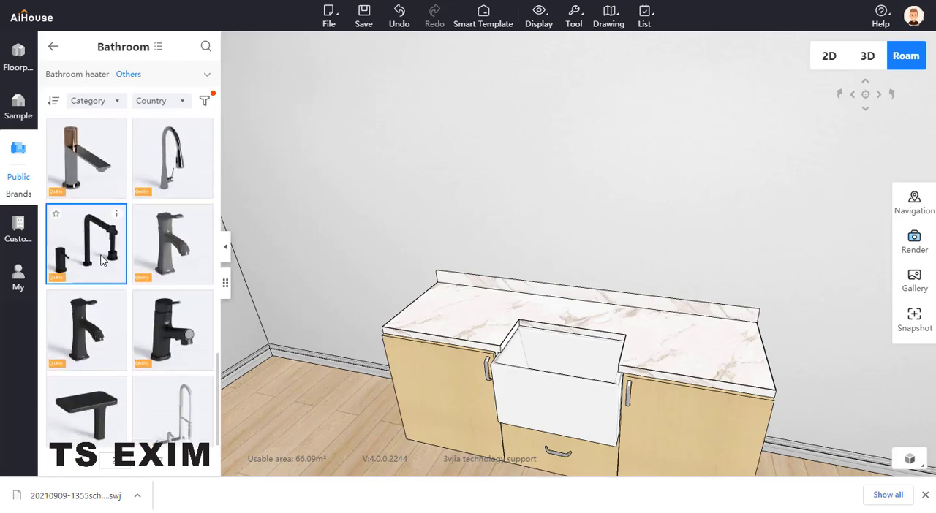
- Place the black three-piece faucet set on the countertop behind the basin and adjust its depth and sideways position to line up with it
left_click_drag(90, 264, 596, 311)
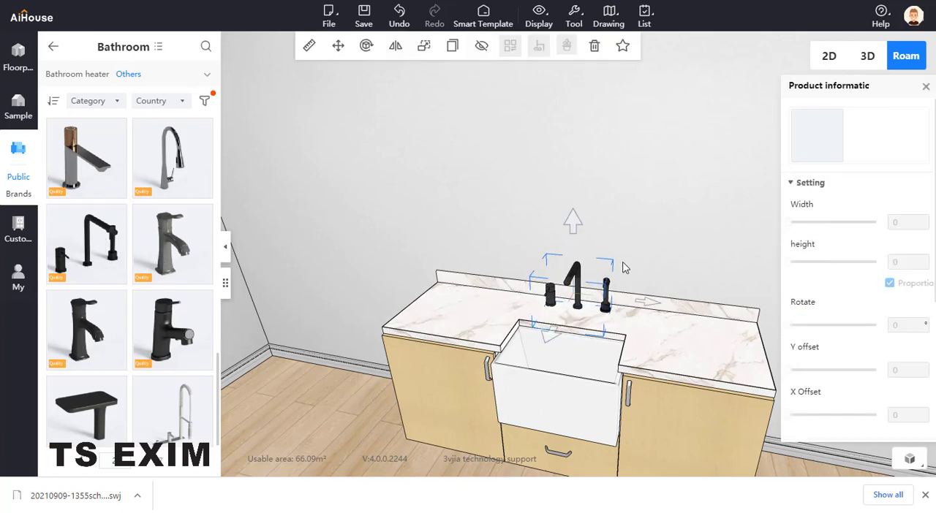
left_click_drag(554, 339, 556, 356)
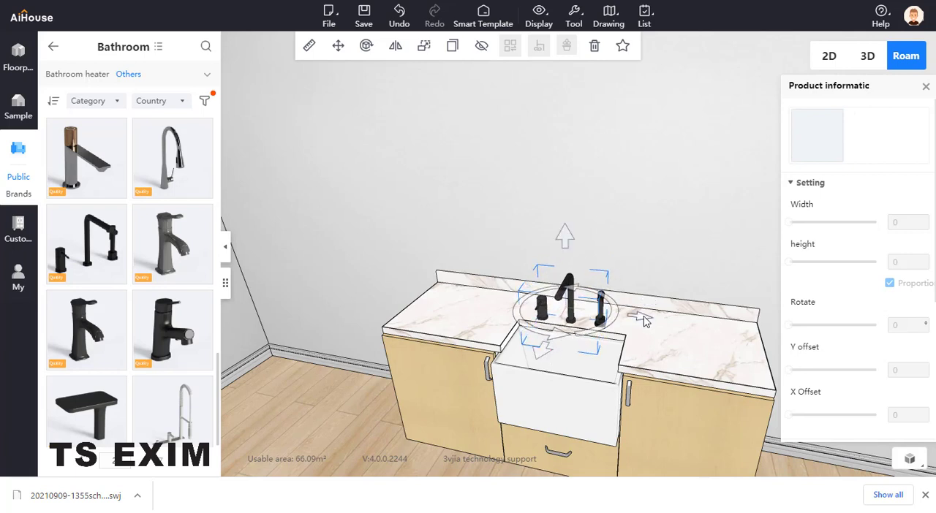
left_click_drag(645, 319, 650, 320)
left_click(655, 218)
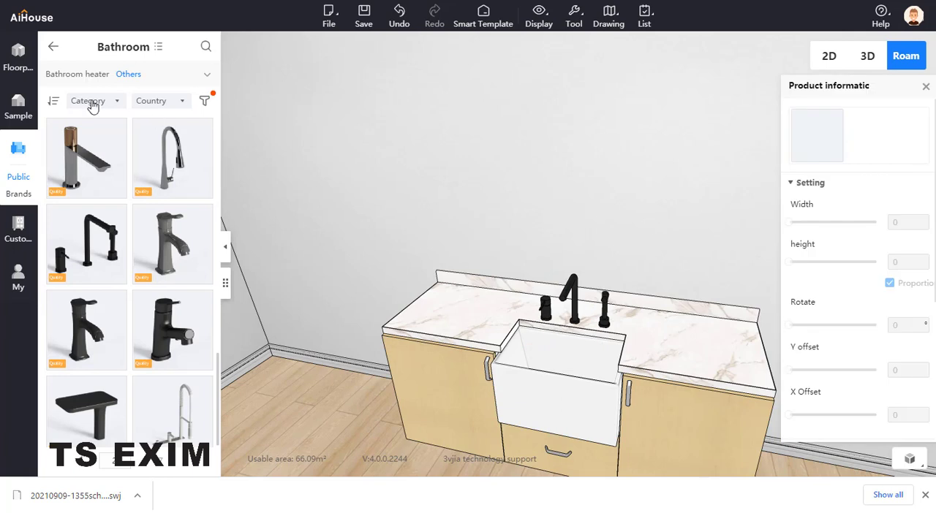
- Search all public materials for "gold map" and apply the first gold map material to the black faucet set
left_click(22, 178)
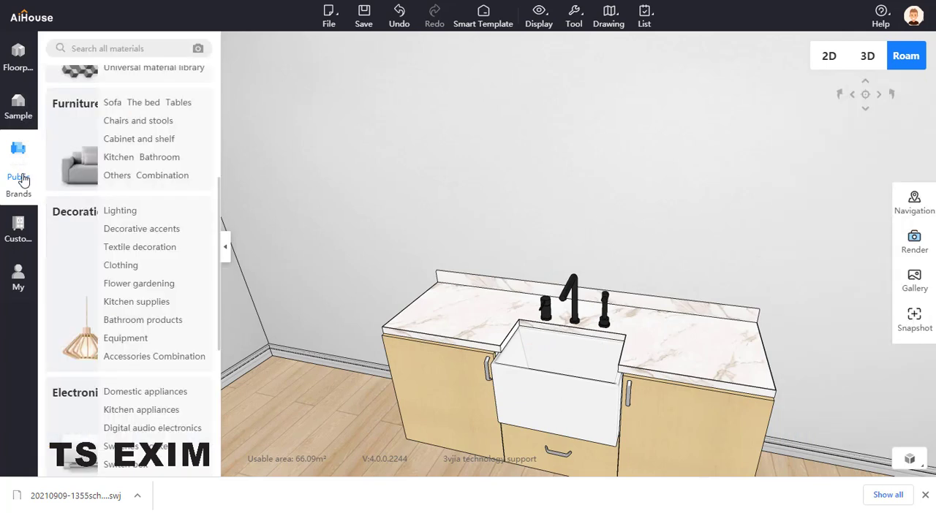
left_click(131, 49)
type("gold map")
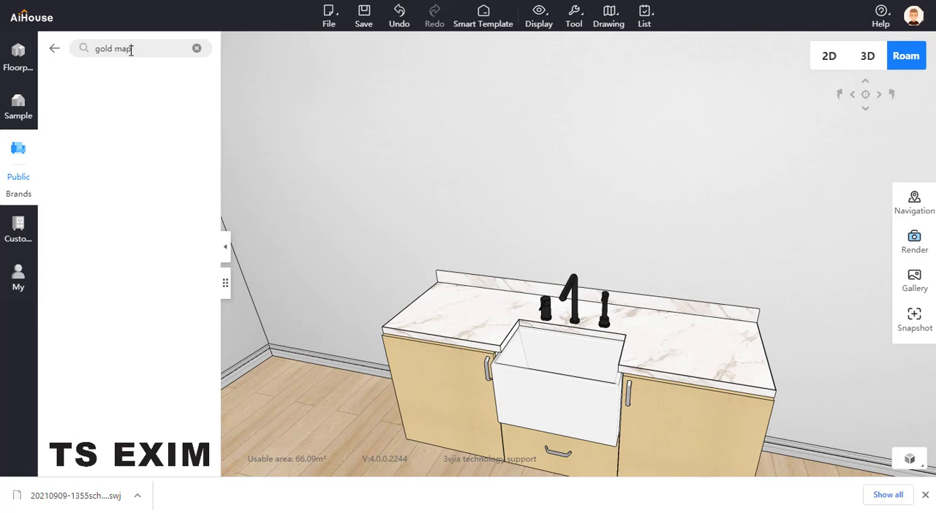
key("Return")
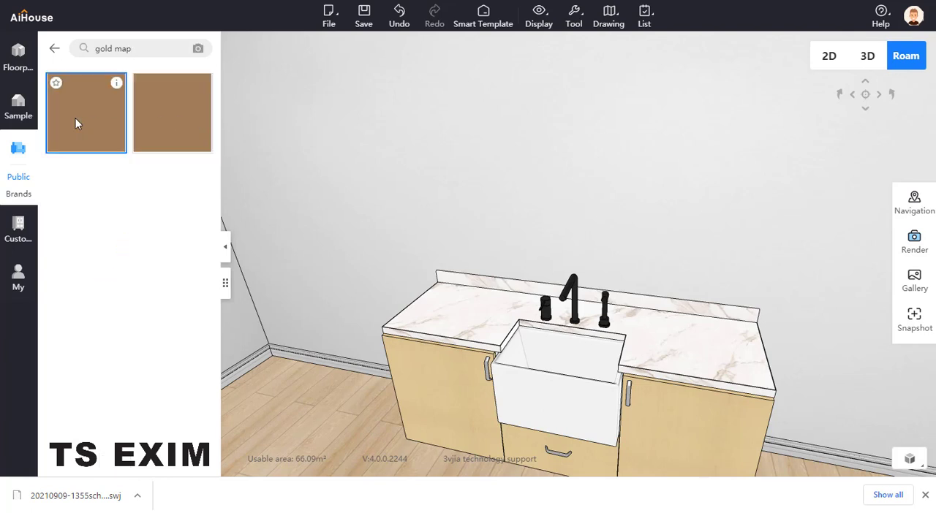
left_click_drag(75, 118, 571, 289)
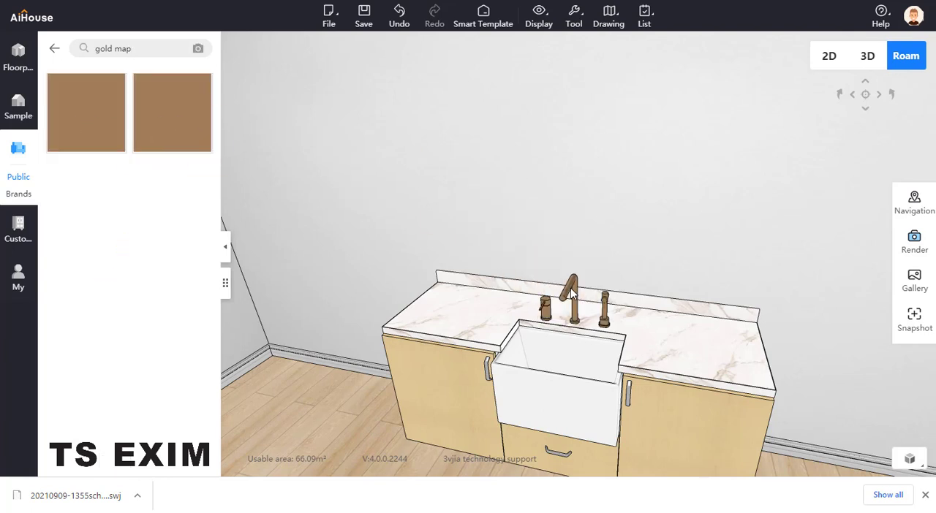
- Open the faucet set in the material editor and browse the Gold finishes in the Metal library
left_click(572, 291)
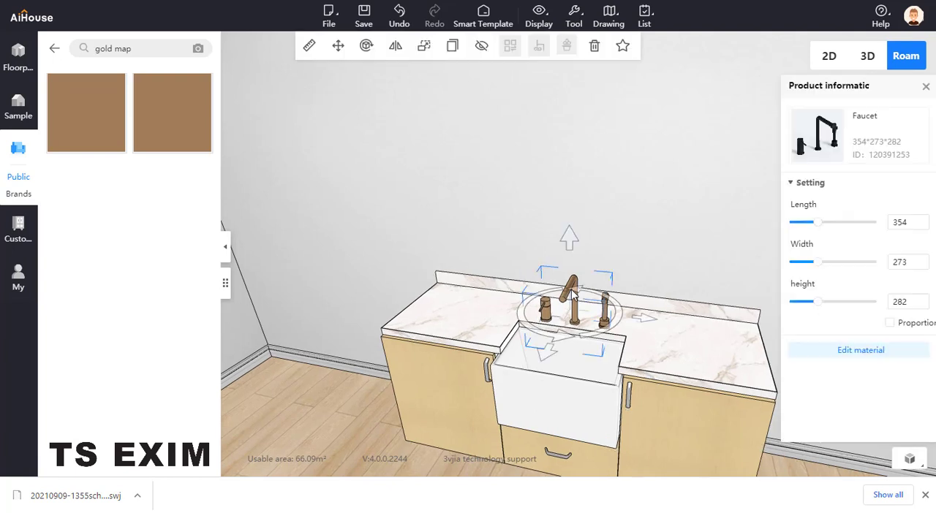
left_click(873, 351)
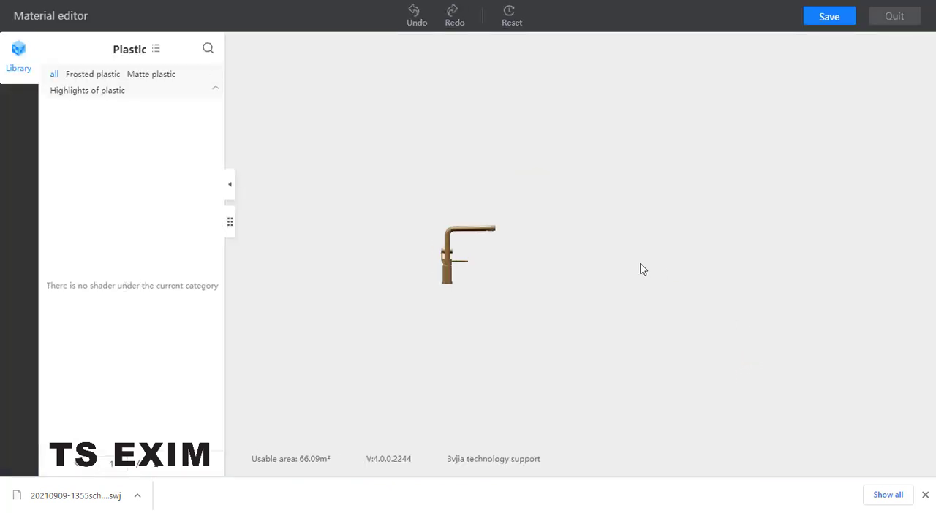
left_click(123, 50)
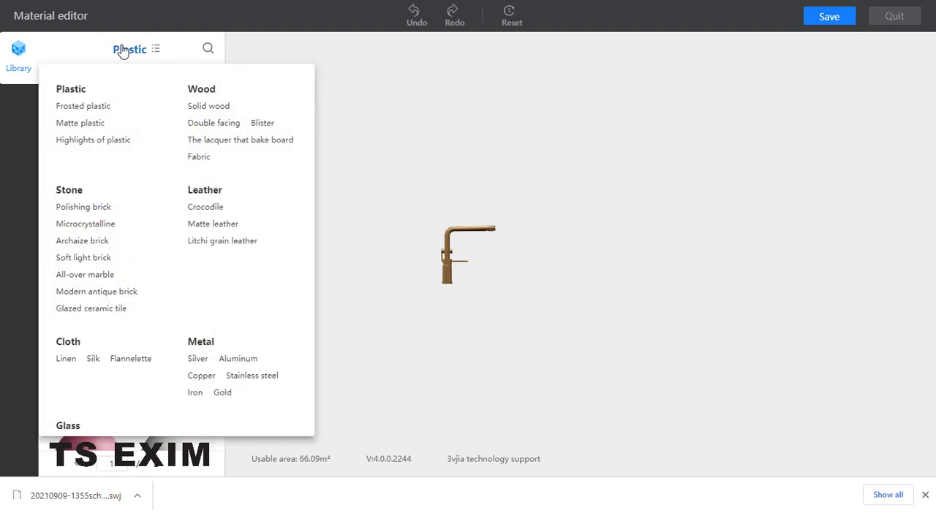
left_click(200, 343)
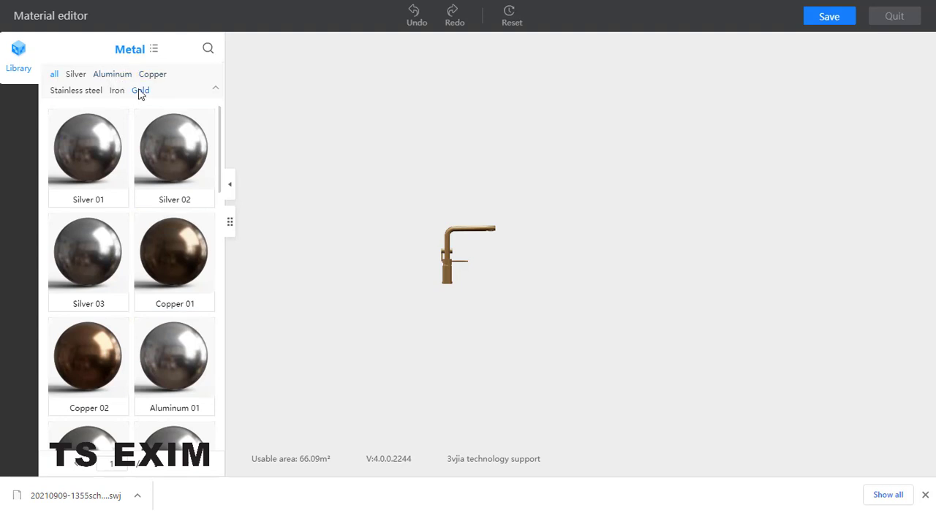
scroll(125, 373, "down", 5)
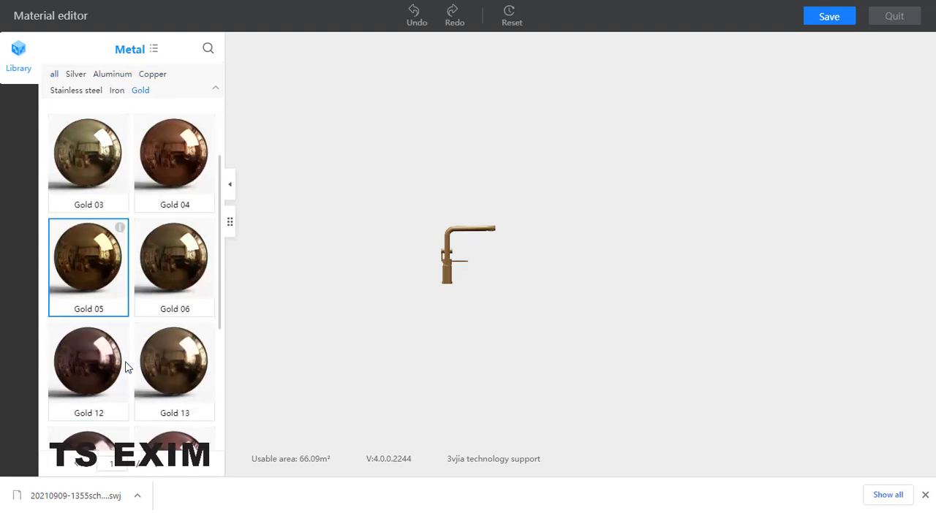
scroll(129, 356, "up", 5)
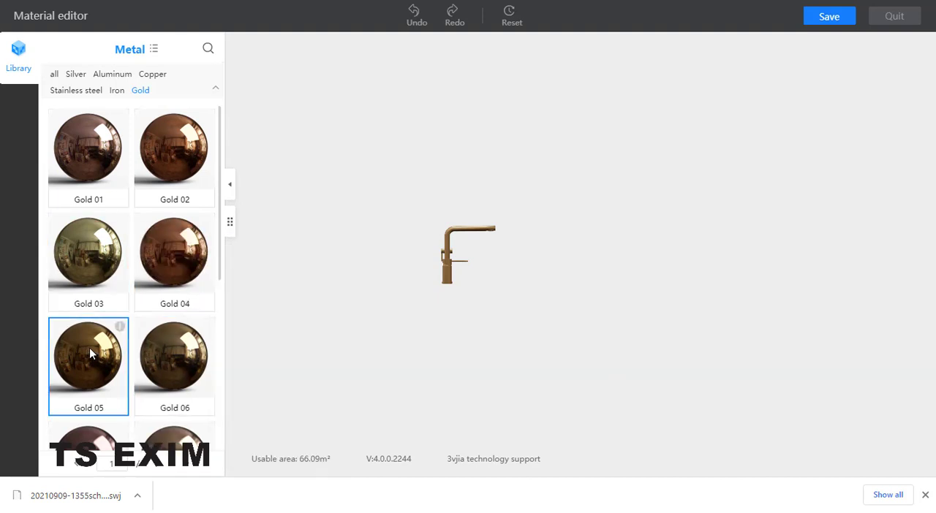
- Apply the Gold 05 metal to the faucet parts, save the material changes and quit the material editor
left_click_drag(89, 347, 450, 254)
left_click_drag(104, 350, 451, 259)
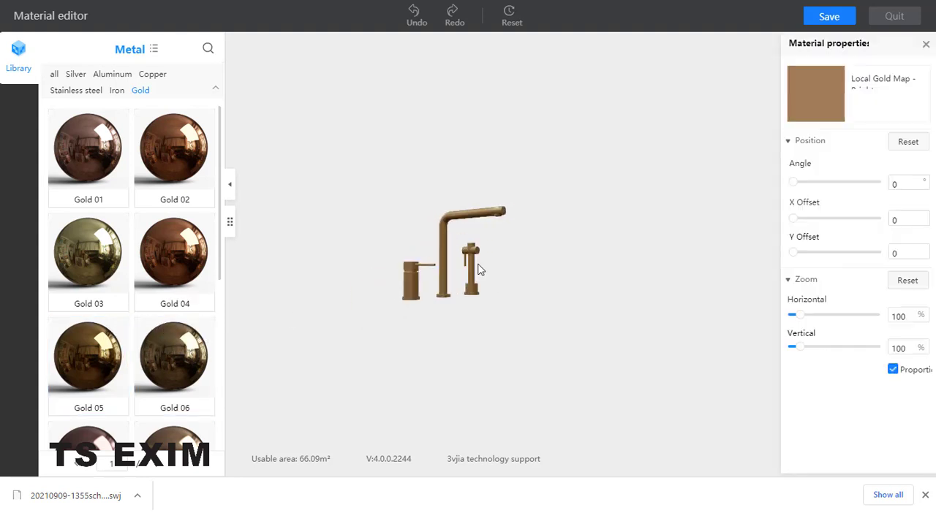
left_click(829, 19)
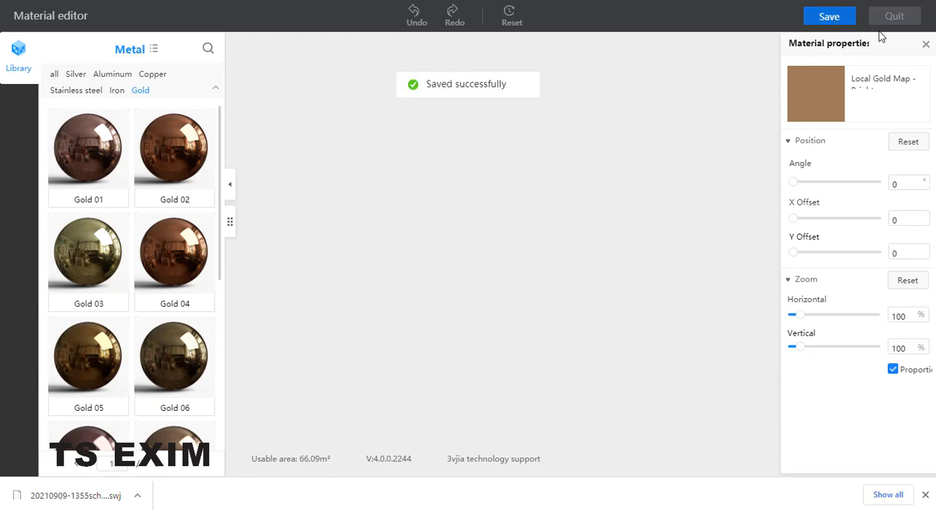
left_click(900, 24)
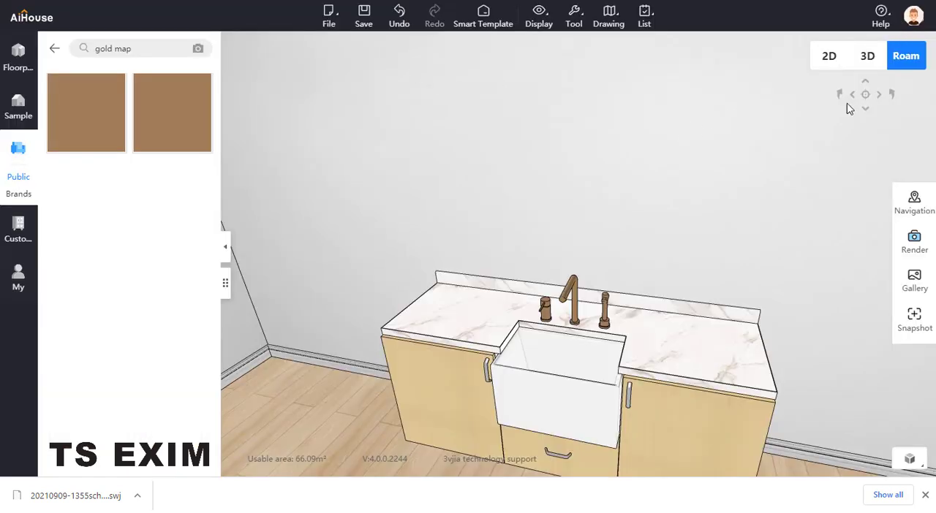